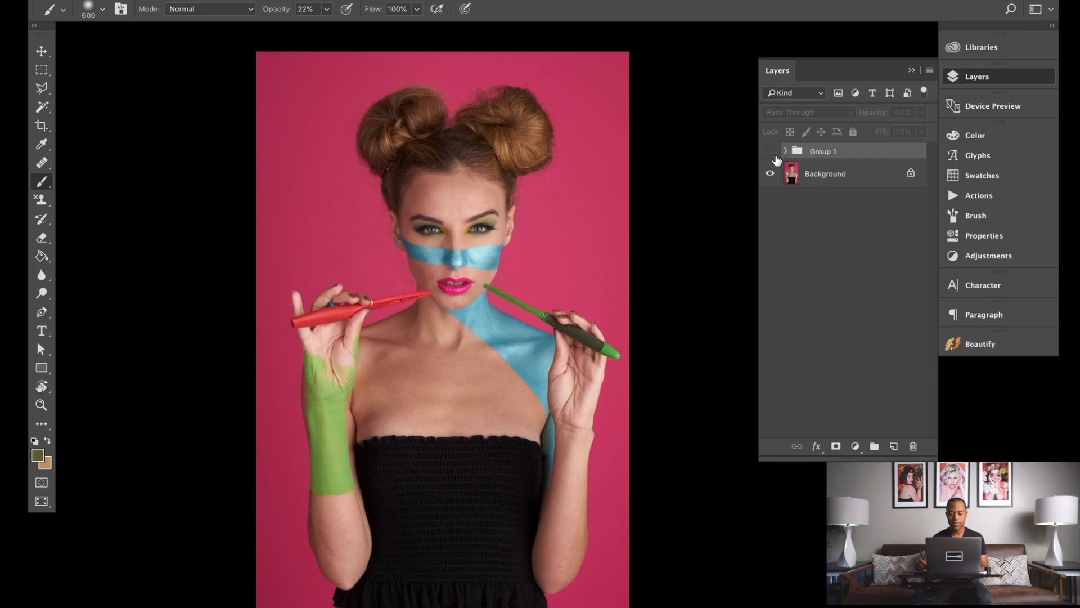
Step: Toggle Group 1's visibility on and off to compare the edited image with the original
{"action": "left_click", "coordinate": [771, 152]}
{"action": "left_click", "coordinate": [771, 155]}
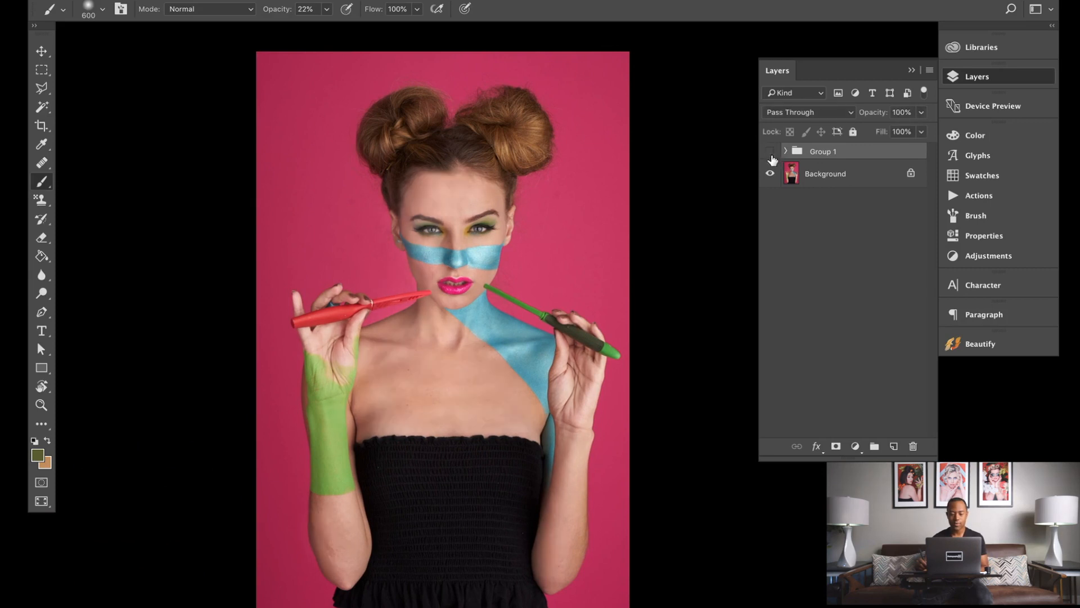
{"action": "left_click", "coordinate": [772, 155]}
{"action": "left_click", "coordinate": [772, 155]}
{"action": "left_click", "coordinate": [771, 155]}
{"action": "left_click", "coordinate": [770, 156]}
{"action": "left_click", "coordinate": [770, 155]}
{"action": "left_click", "coordinate": [770, 158]}
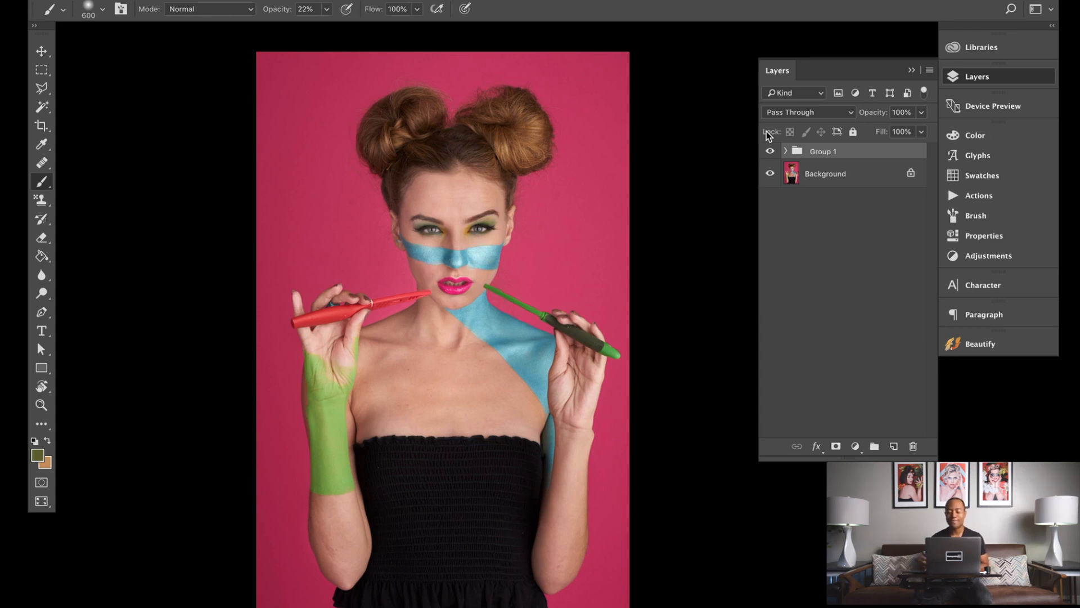
{"action": "left_click", "coordinate": [770, 152]}
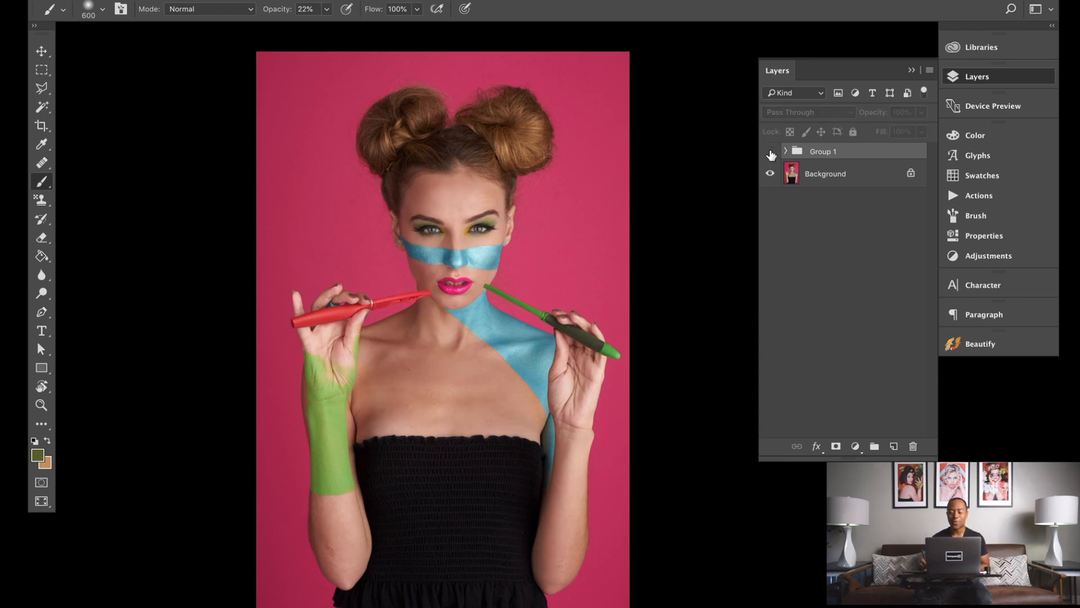
{"action": "left_click", "coordinate": [769, 152]}
{"action": "left_click", "coordinate": [769, 152]}
{"action": "left_click", "coordinate": [769, 153]}
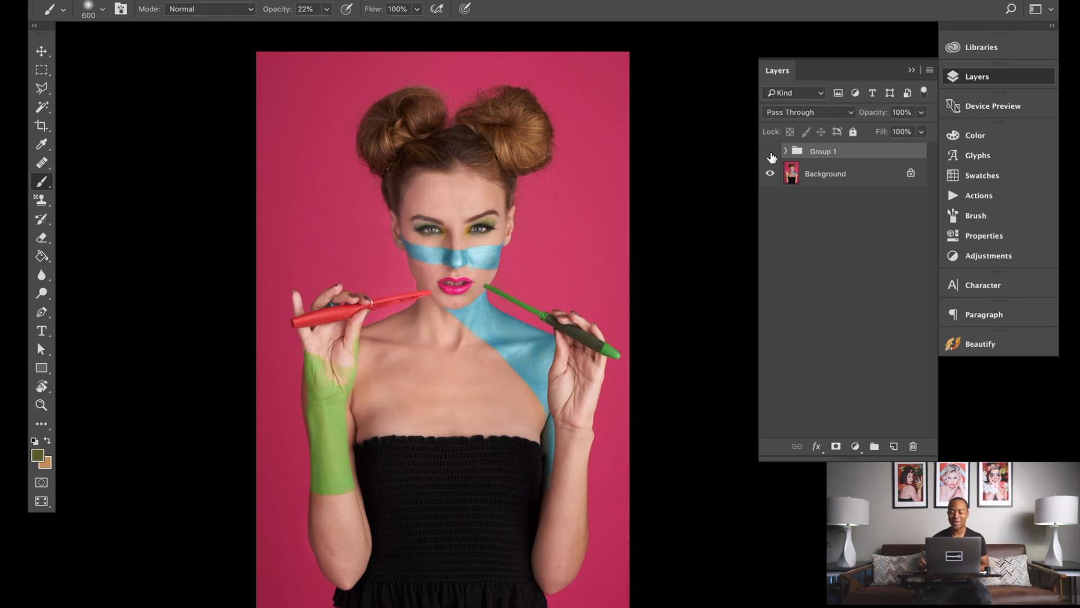
{"action": "left_click", "coordinate": [769, 152]}
{"action": "left_click", "coordinate": [771, 152]}
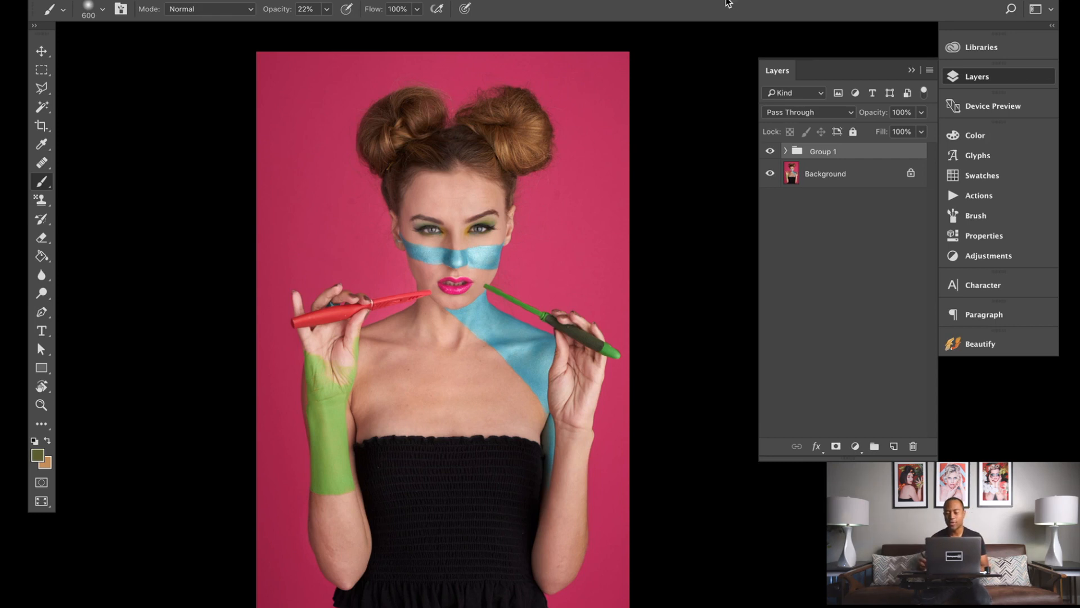
Step: Hide Group 1 so only the original background is shown
{"action": "left_click", "coordinate": [770, 151]}
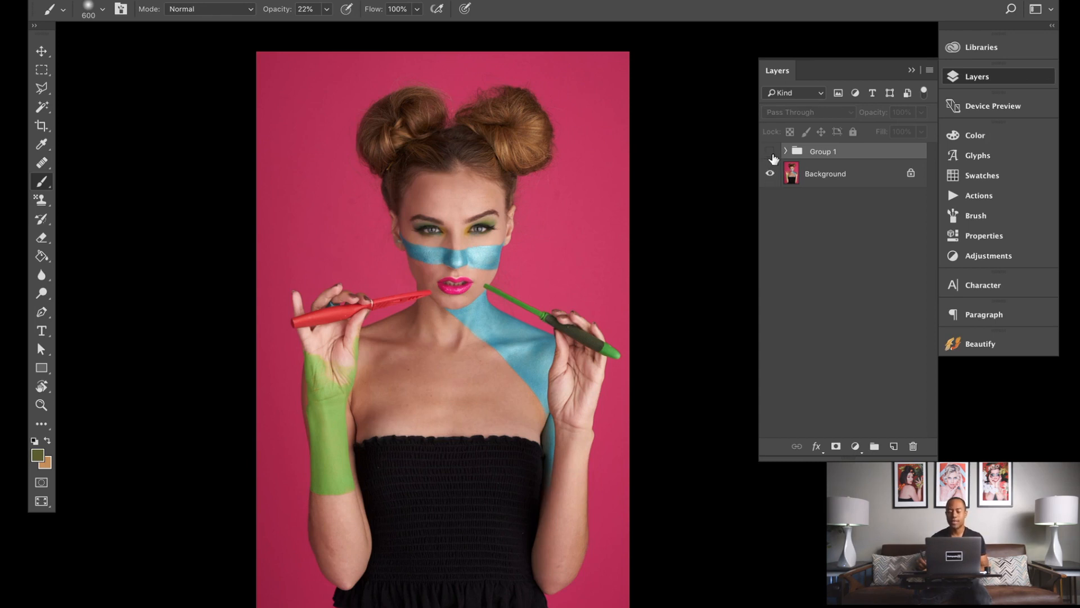
{"action": "left_click", "coordinate": [771, 152]}
{"action": "left_click", "coordinate": [770, 151]}
Step: Add a Curves adjustment layer above the background and raise its midpoint to input 106, output 150 to brighten
{"action": "left_click", "coordinate": [812, 177]}
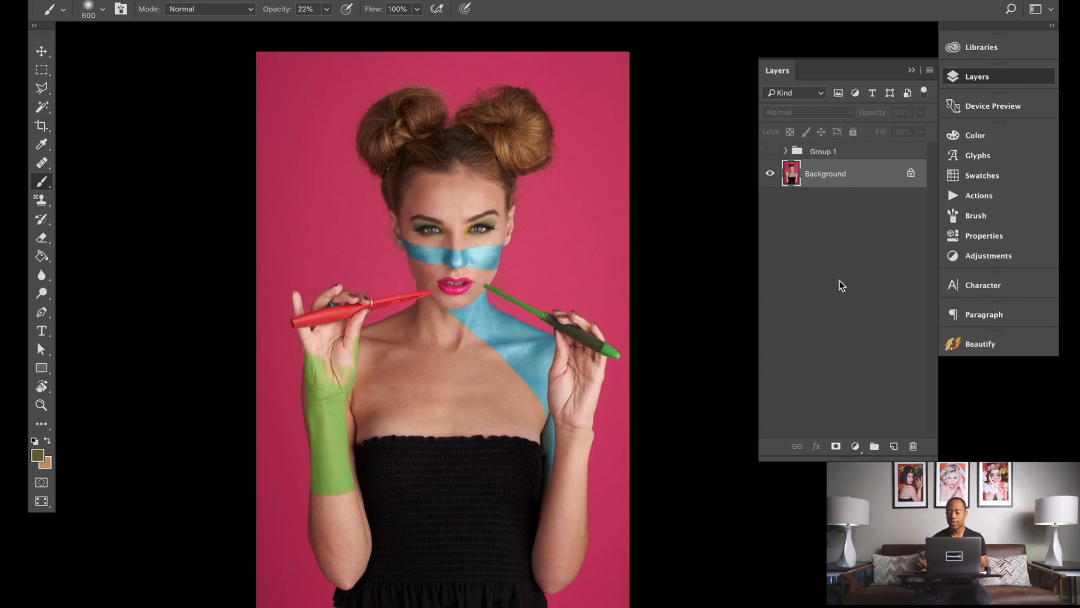
{"action": "left_click", "coordinate": [855, 446]}
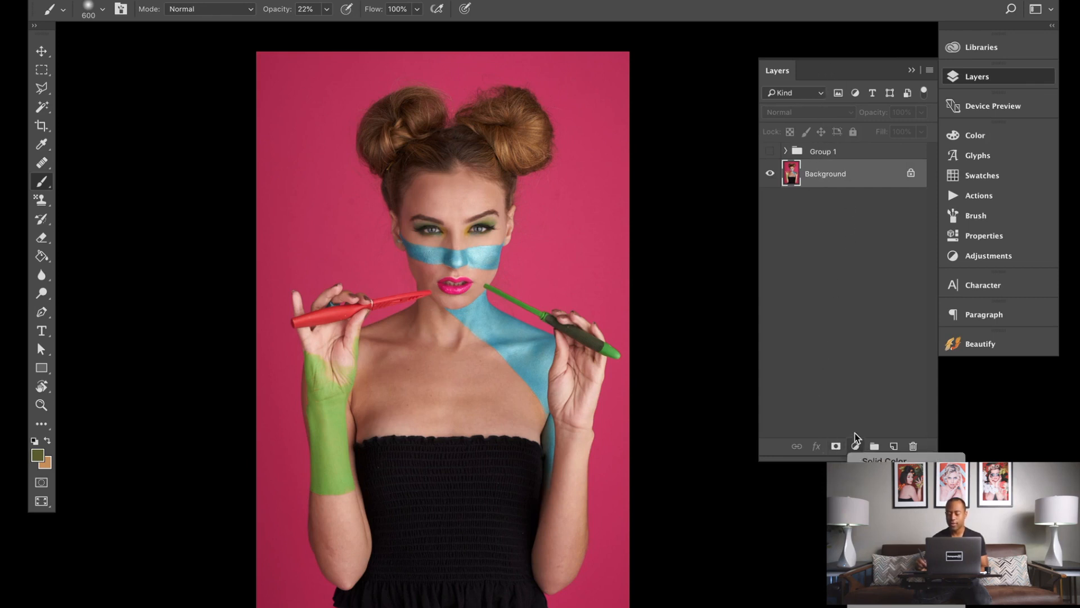
{"action": "left_click", "coordinate": [877, 535]}
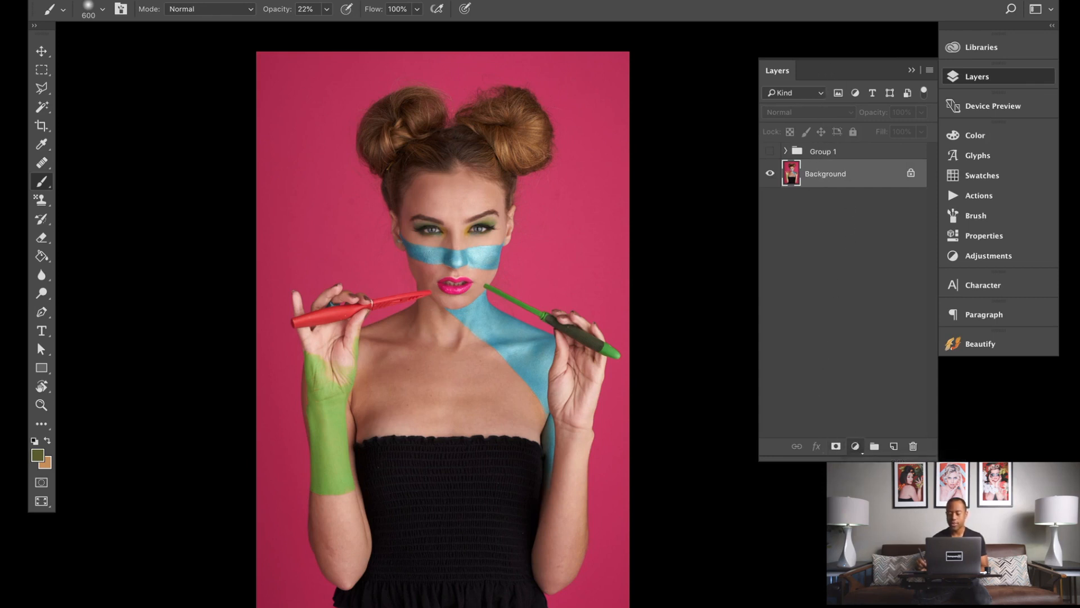
{"action": "mouse_move", "coordinate": [866, 259]}
{"action": "left_mouse_down"}
{"action": "mouse_move", "coordinate": [866, 242]}
{"action": "mouse_move", "coordinate": [867, 253]}
{"action": "mouse_move", "coordinate": [858, 247]}
{"action": "left_mouse_up"}
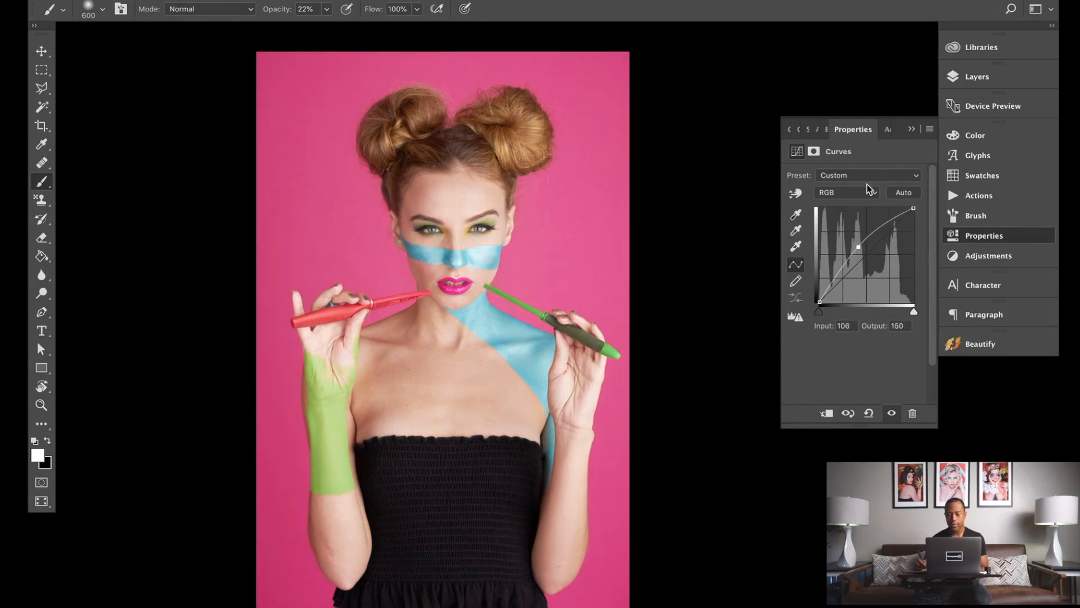
Step: Delete the Curves layer's white mask and add a new black layer mask instead
{"action": "left_click", "coordinate": [977, 81]}
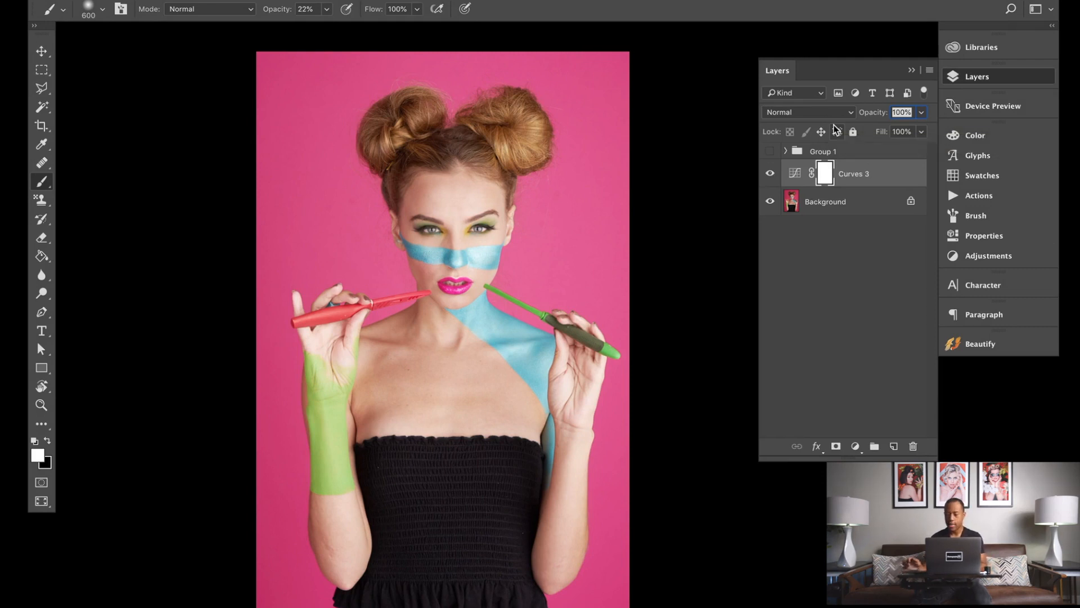
{"action": "right_click", "coordinate": [829, 170]}
{"action": "left_click", "coordinate": [850, 194]}
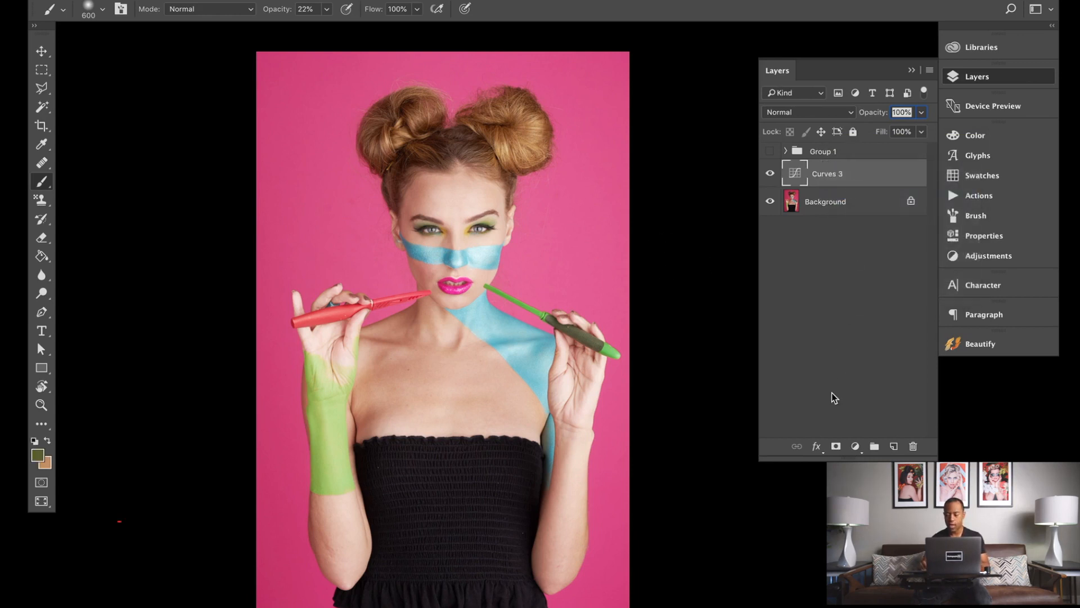
{"action": "left_click", "coordinate": [837, 446], "text": "alt"}
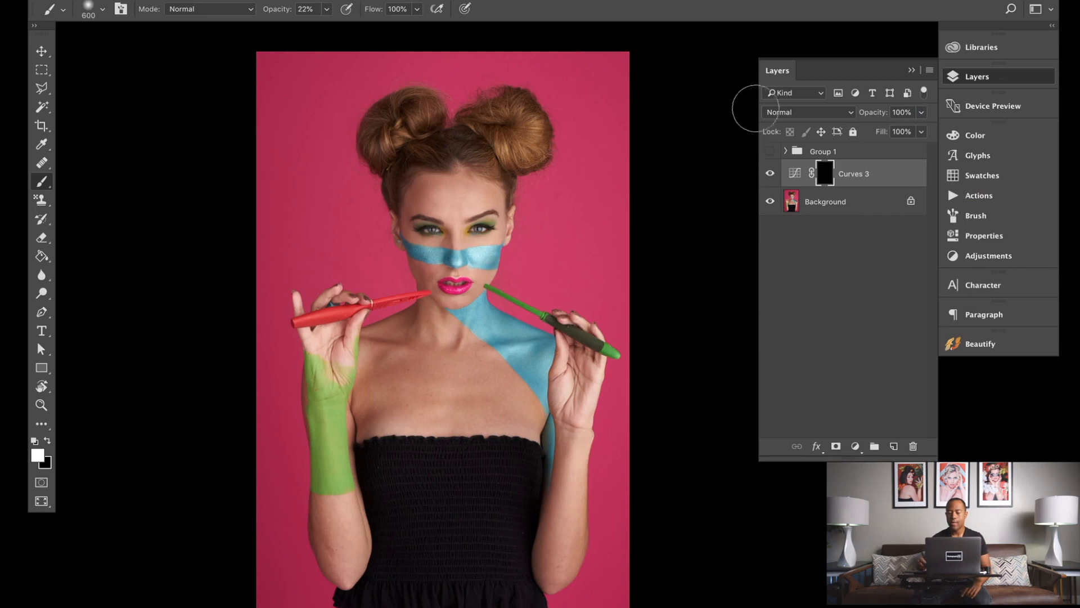
Step: Set the Curves 3 layer's blend mode to Luminosity
{"action": "left_click", "coordinate": [781, 113]}
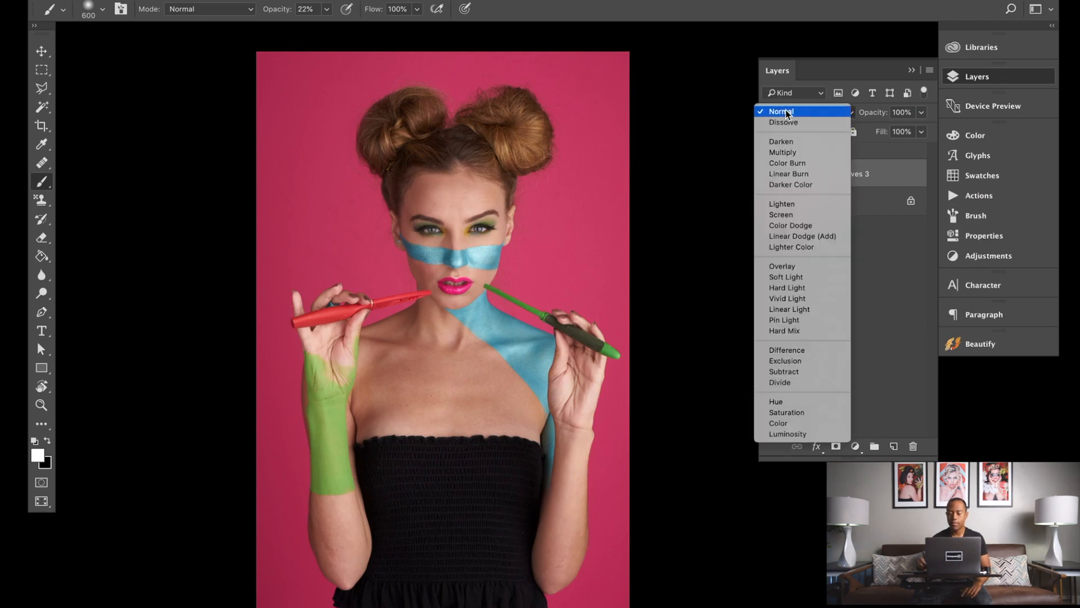
{"action": "left_click", "coordinate": [786, 431]}
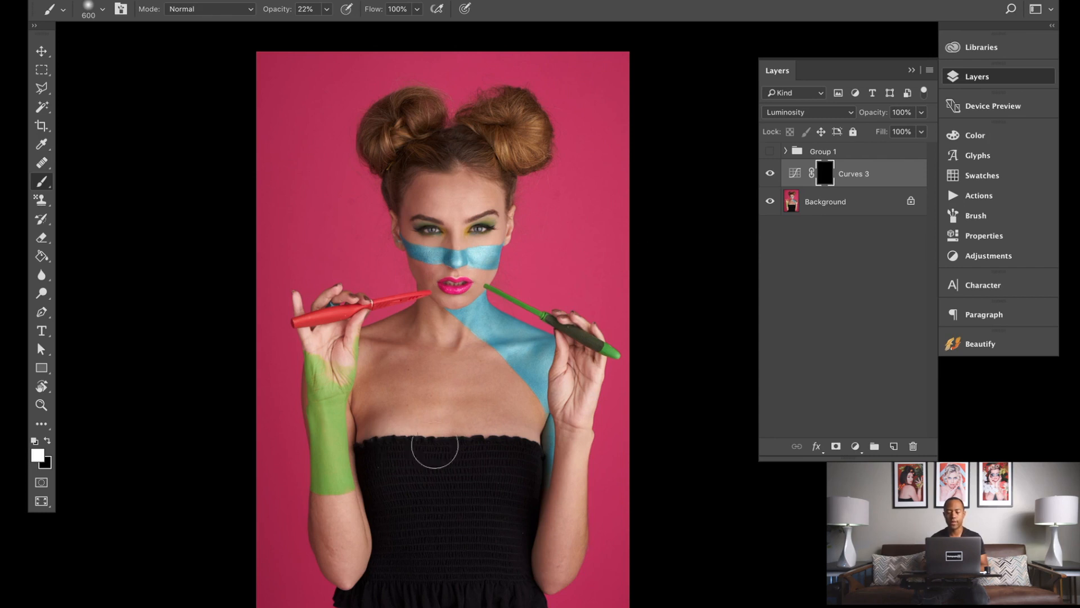
{"action": "left_click", "coordinate": [824, 113]}
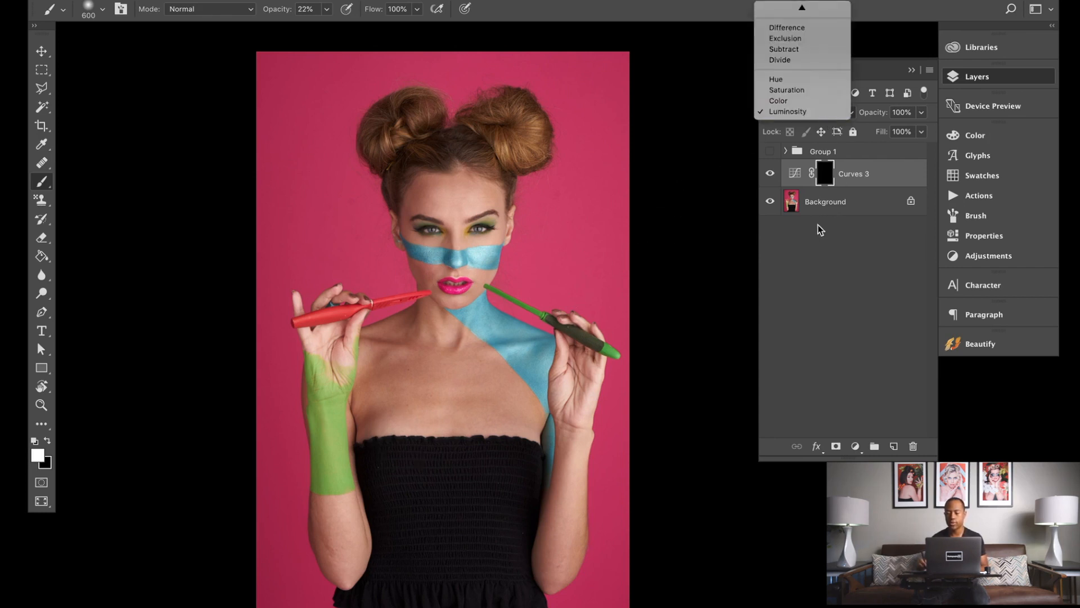
{"action": "left_click", "coordinate": [812, 249]}
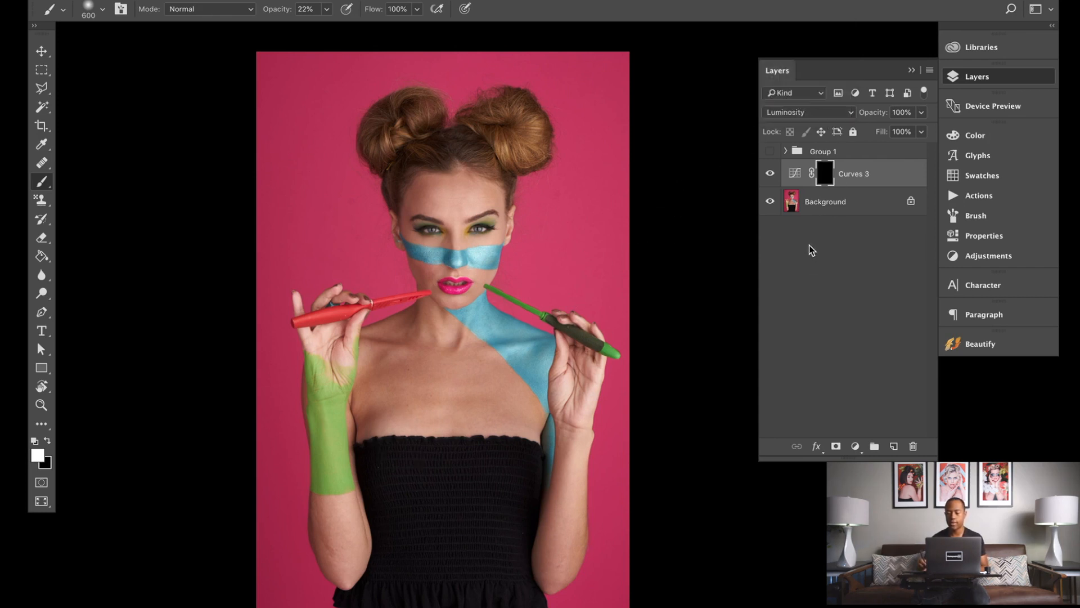
Step: Duplicate the Curves 3 layer as Curves 3 copy
{"action": "right_click", "coordinate": [793, 170]}
{"action": "left_click", "coordinate": [907, 141]}
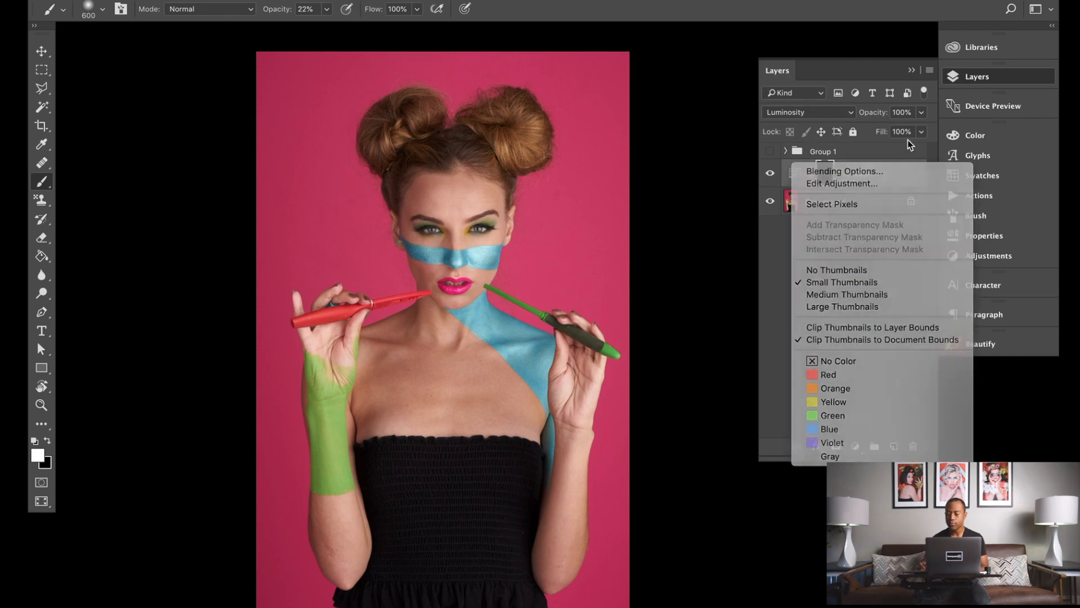
{"action": "right_click", "coordinate": [872, 173]}
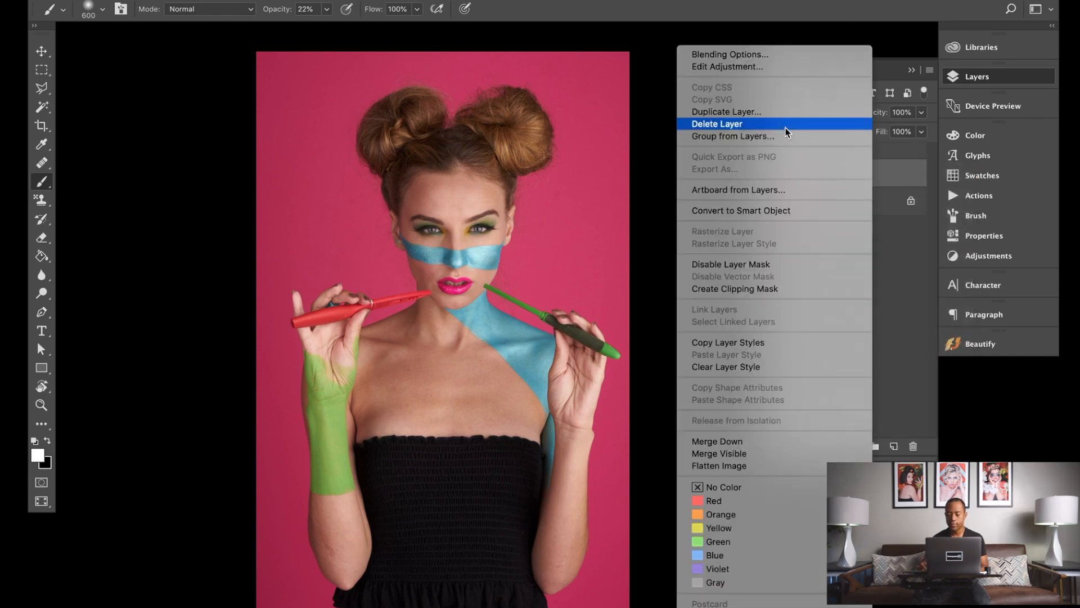
{"action": "left_click", "coordinate": [775, 116]}
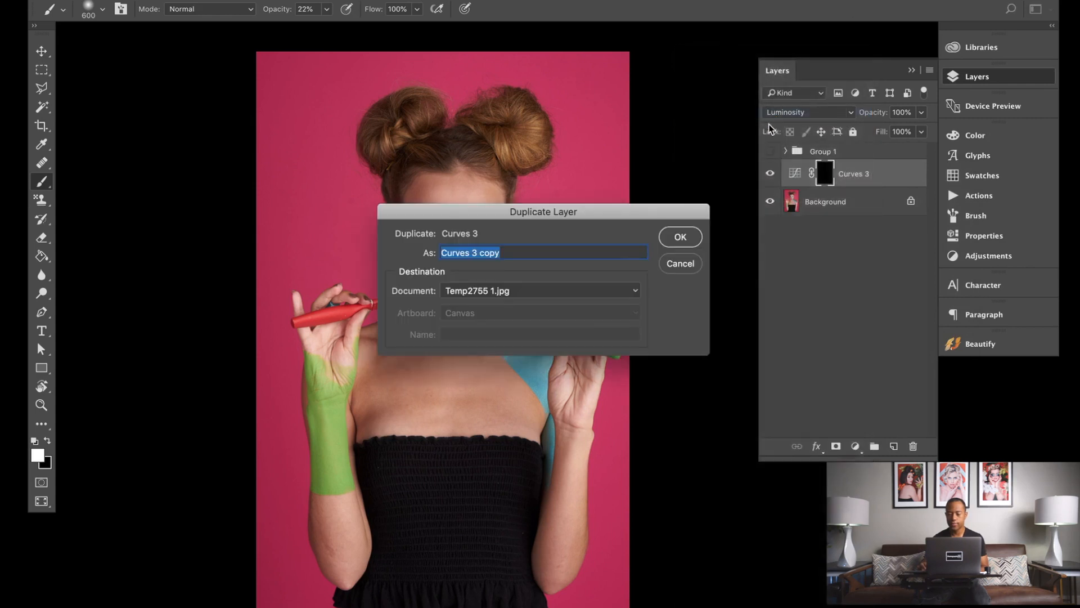
{"action": "left_click", "coordinate": [680, 236]}
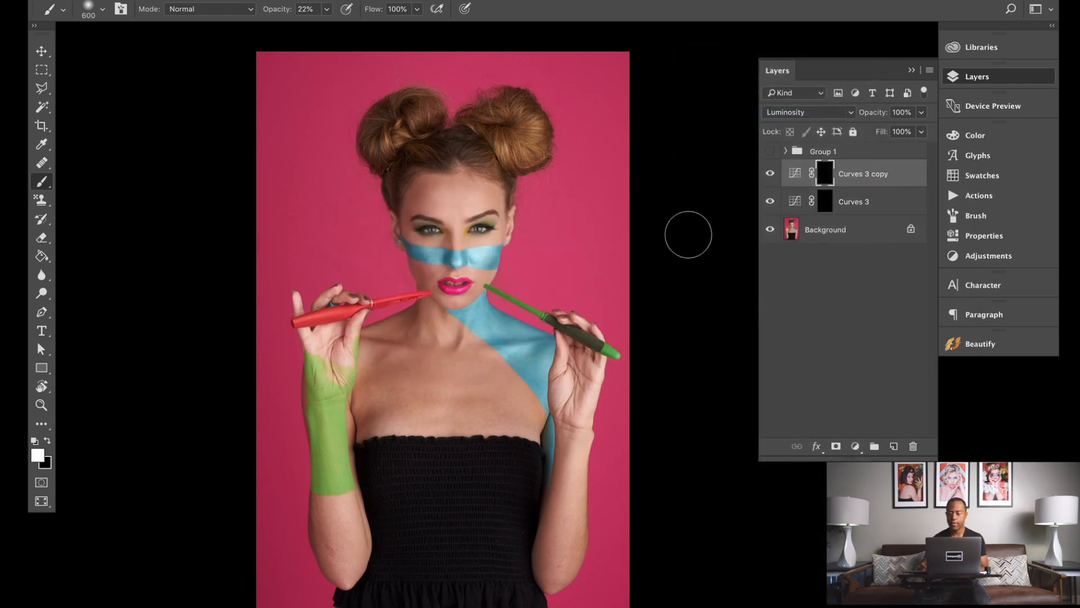
Step: Pull the copy's curve point down to input 143, output 109 to darken the image
{"action": "double_click", "coordinate": [794, 175]}
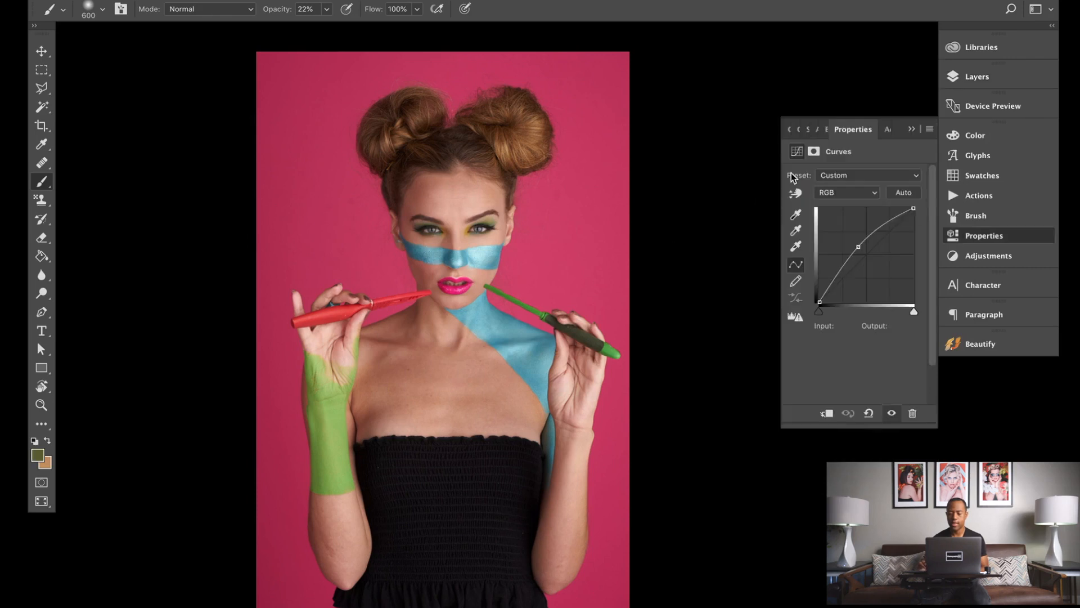
{"action": "left_click_drag", "start_coordinate": [858, 246], "coordinate": [872, 266]}
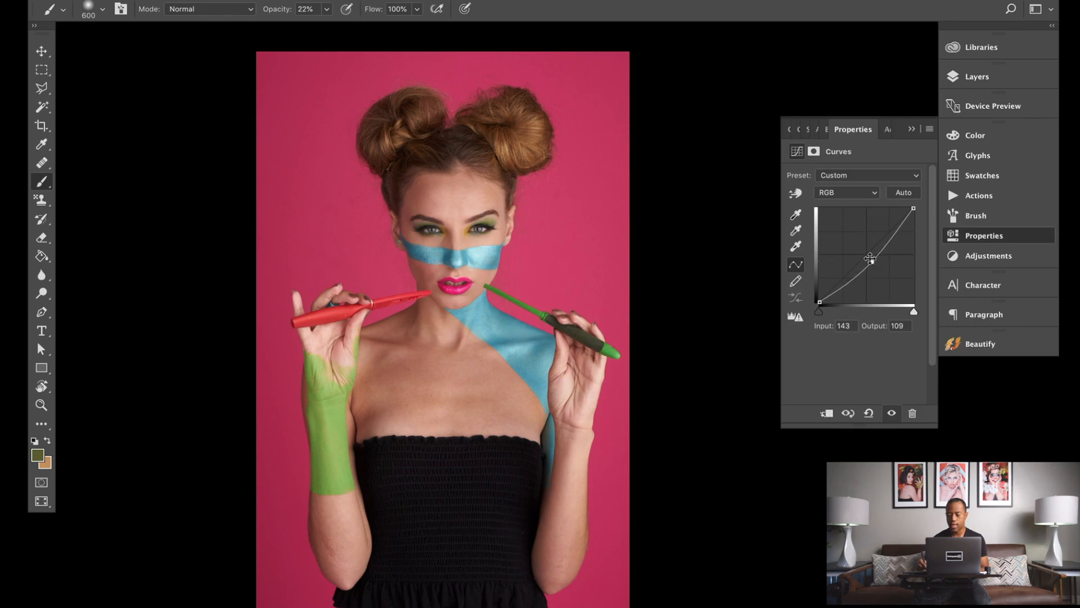
{"action": "left_click", "coordinate": [971, 76]}
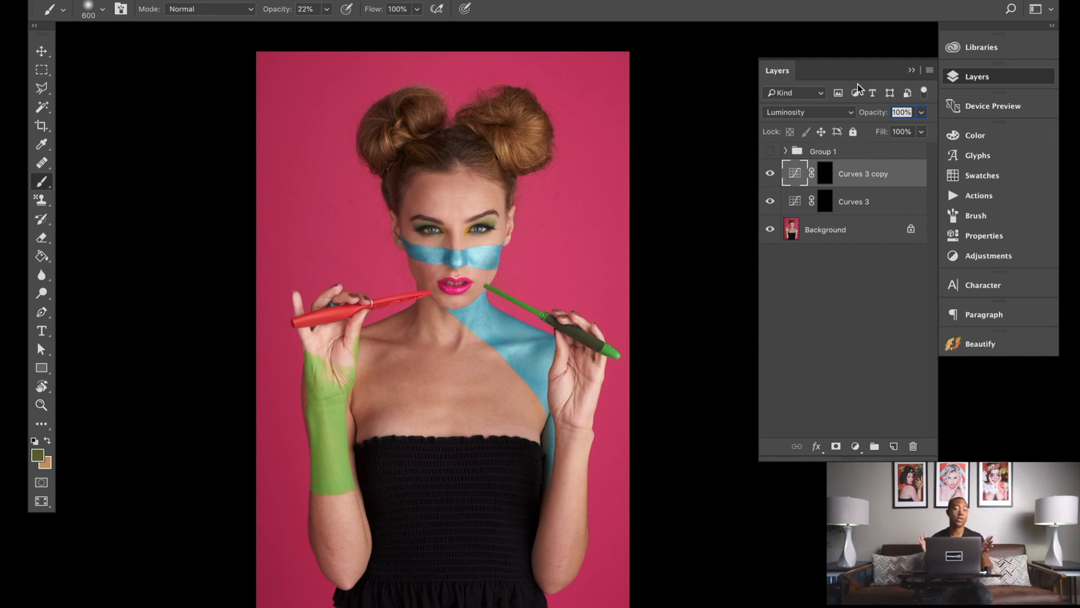
Step: Select the Curves 3 mask and choose a soft round 600 px brush with 0% hardness
{"action": "left_click", "coordinate": [825, 205]}
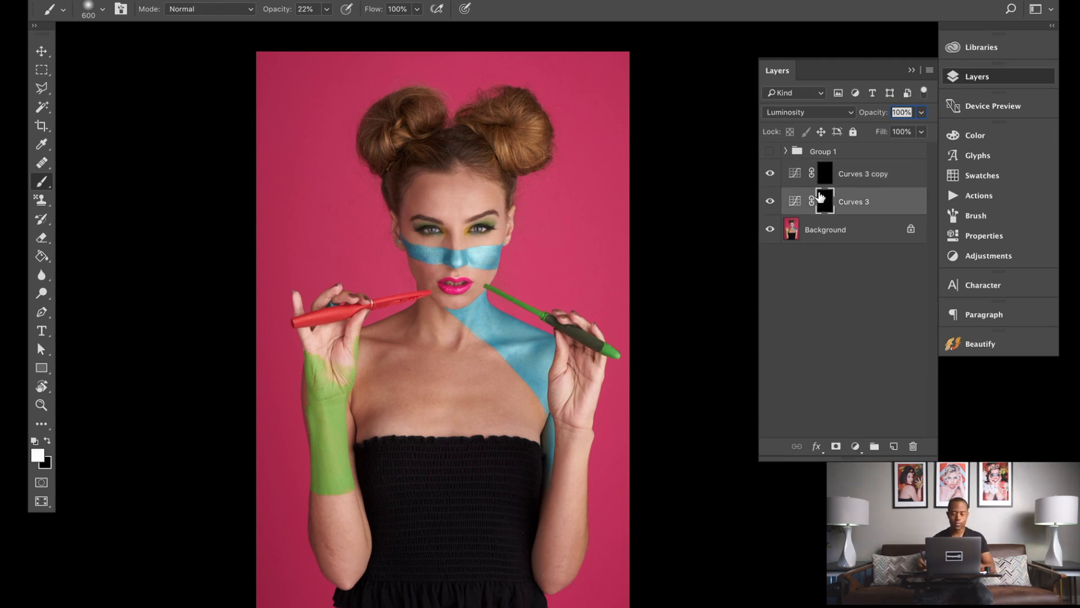
{"action": "key", "text": "v"}
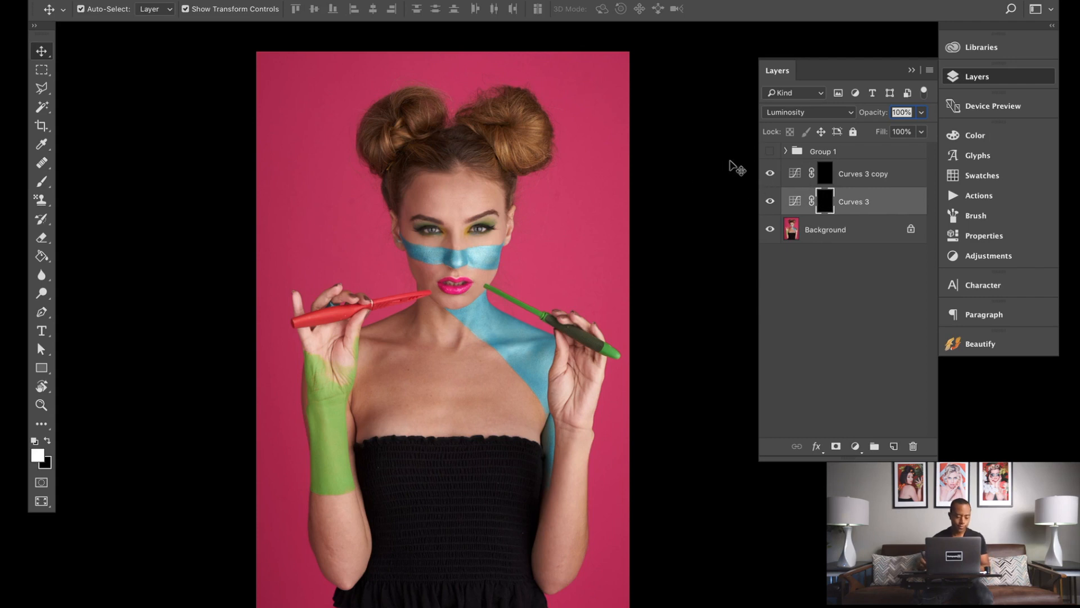
{"action": "key", "text": "b"}
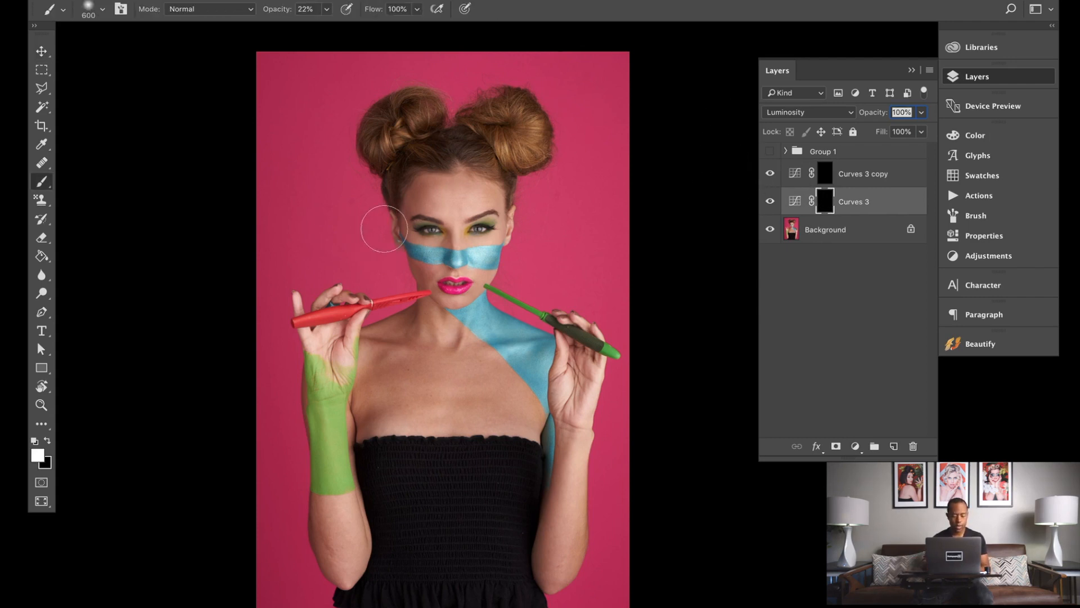
{"action": "left_click", "coordinate": [97, 11]}
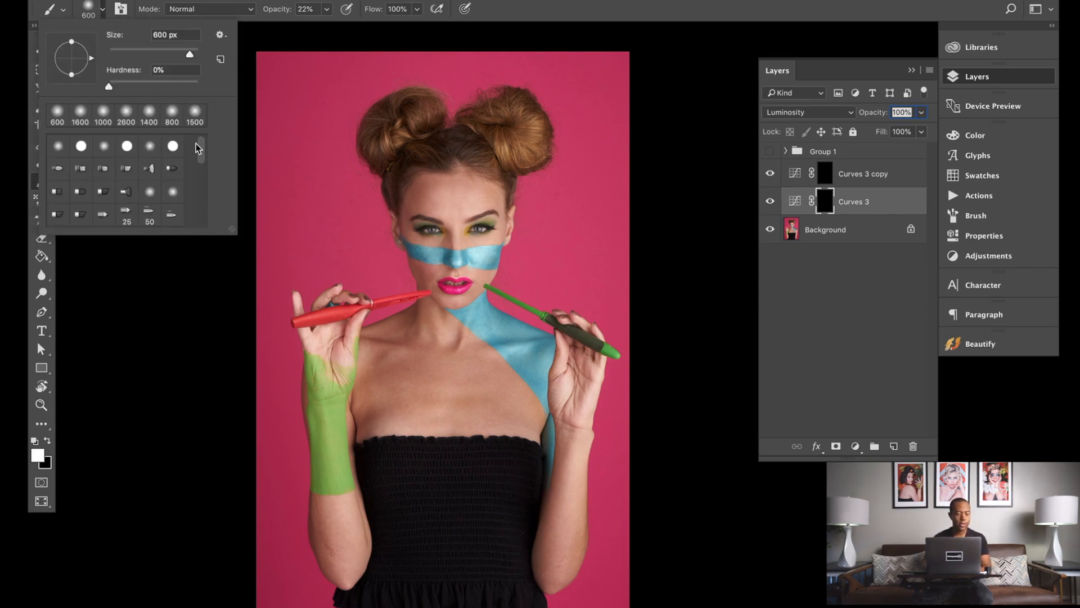
{"action": "left_click", "coordinate": [82, 150]}
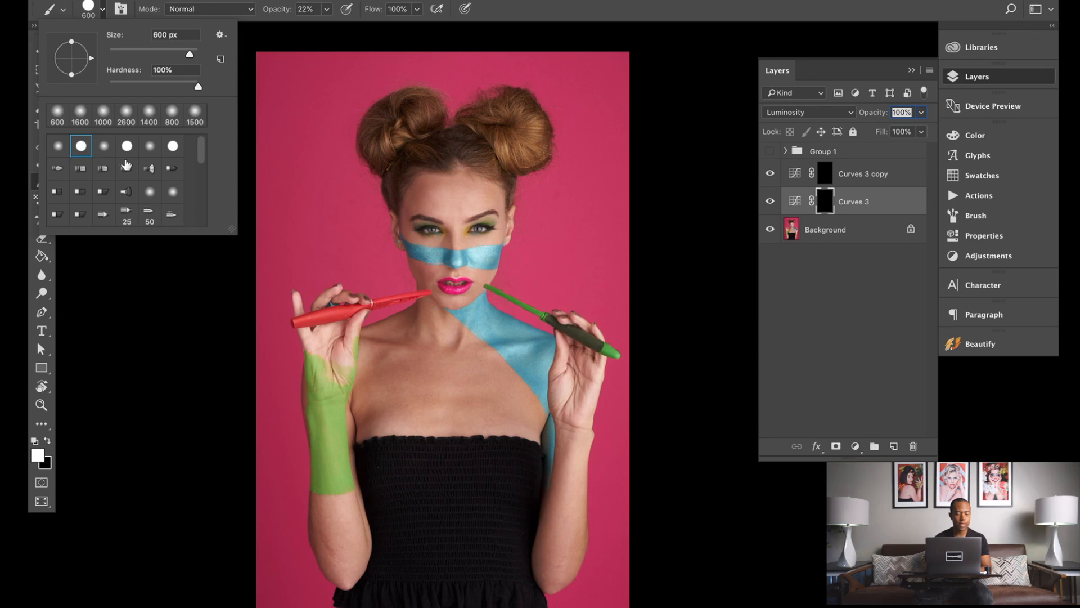
{"action": "left_click", "coordinate": [59, 149]}
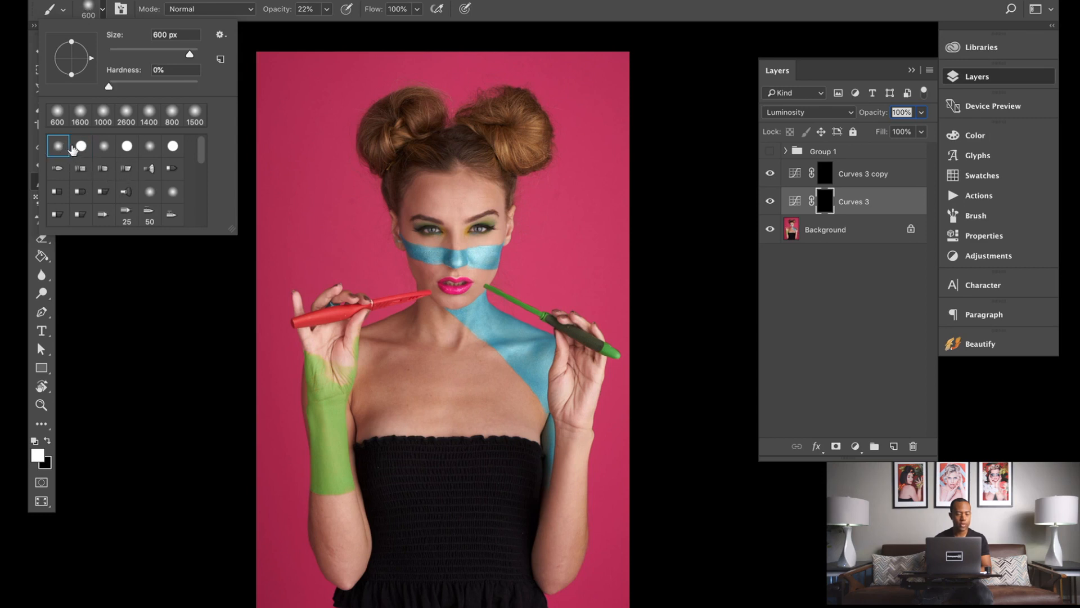
{"action": "left_click", "coordinate": [81, 148]}
{"action": "left_click", "coordinate": [60, 151]}
{"action": "left_click", "coordinate": [80, 148]}
{"action": "left_click", "coordinate": [62, 152]}
{"action": "left_click", "coordinate": [81, 148]}
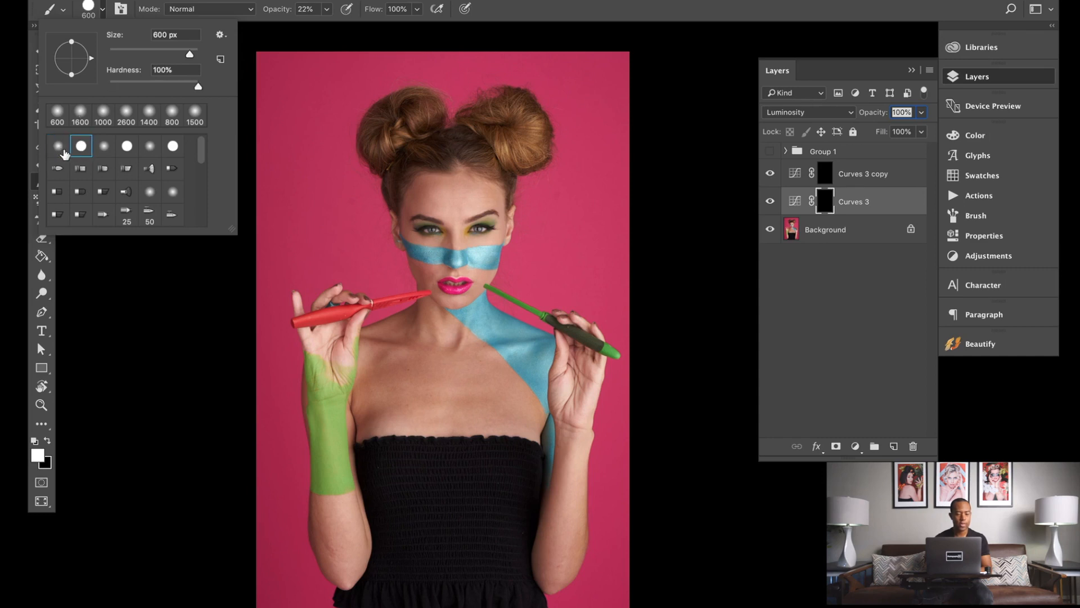
{"action": "left_click", "coordinate": [62, 153]}
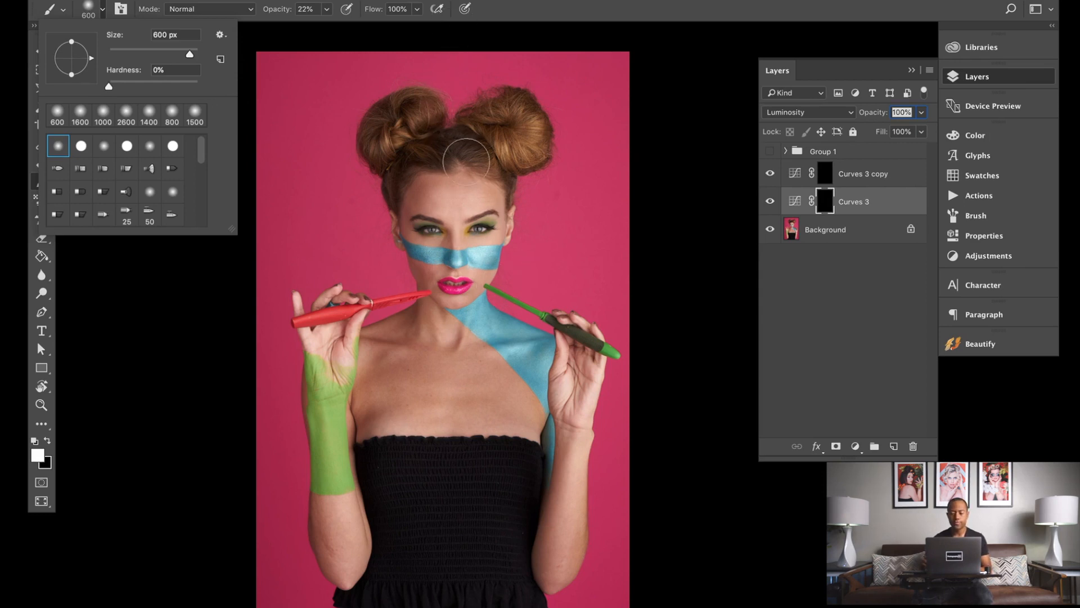
Step: Set the foreground colour to white and resize the brush to 500 px
{"action": "scroll", "coordinate": [434, 207], "scroll_direction": "up", "scroll_amount": 5}
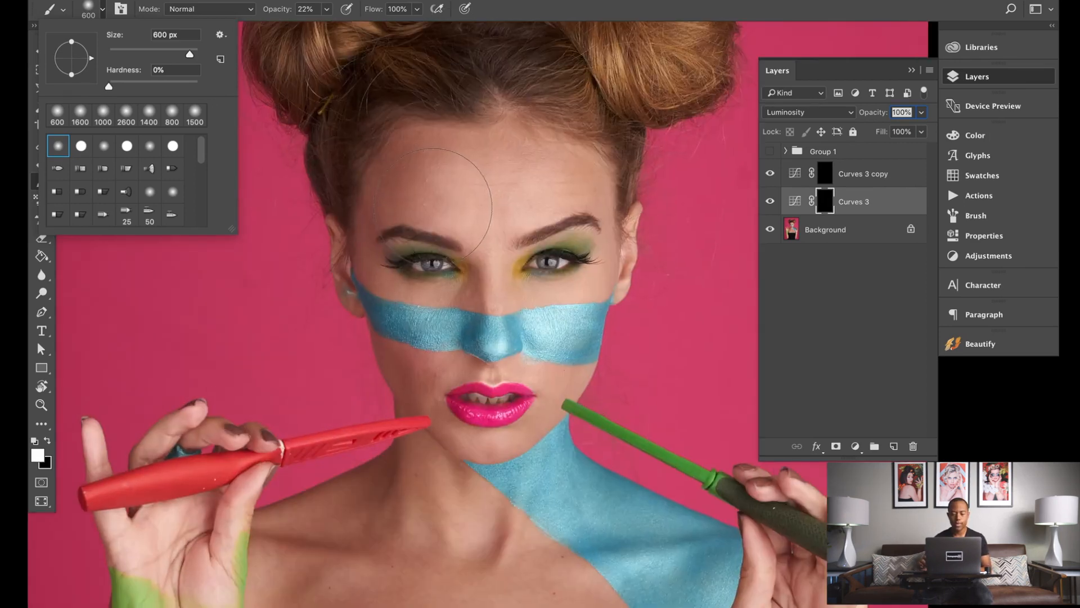
{"action": "left_click", "coordinate": [434, 207]}
{"action": "scroll", "coordinate": [434, 206], "scroll_direction": "down", "scroll_amount": 7}
{"action": "scroll", "coordinate": [438, 202], "scroll_direction": "up", "scroll_amount": 3}
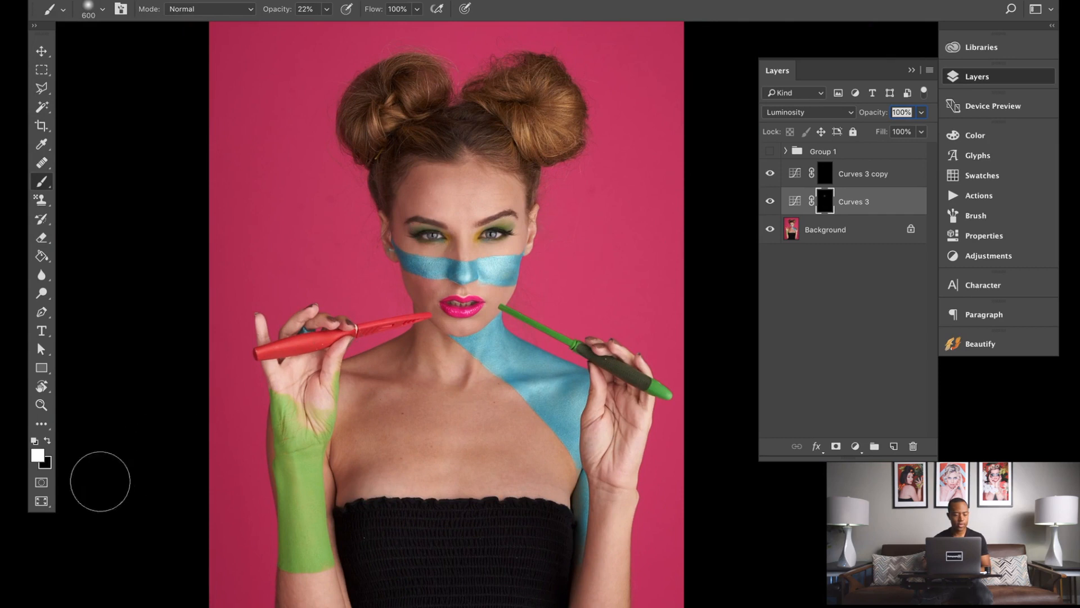
{"action": "left_click", "coordinate": [39, 456]}
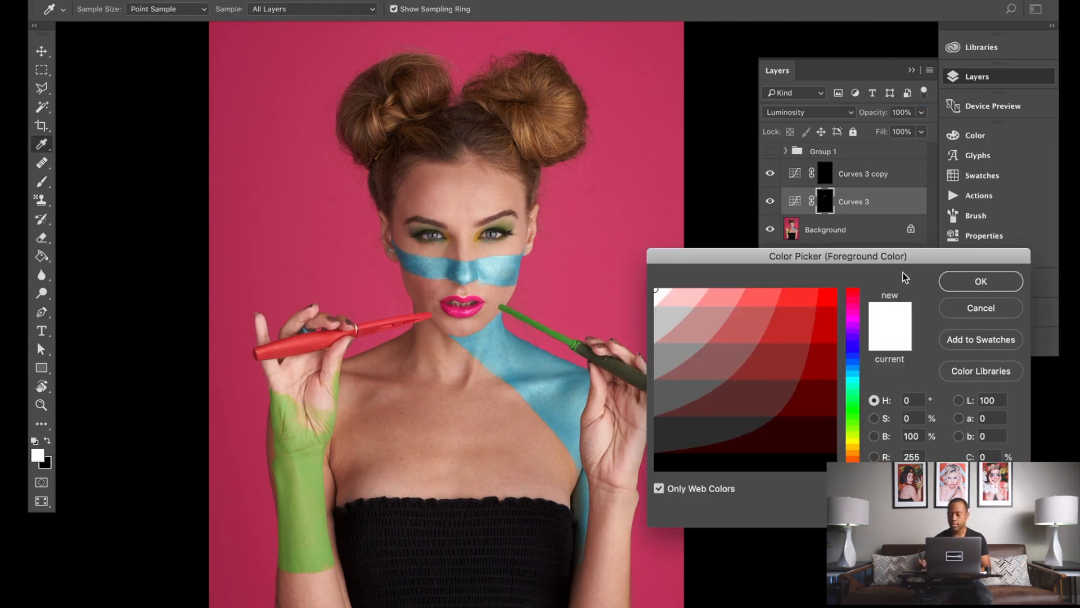
{"action": "left_click", "coordinate": [956, 283]}
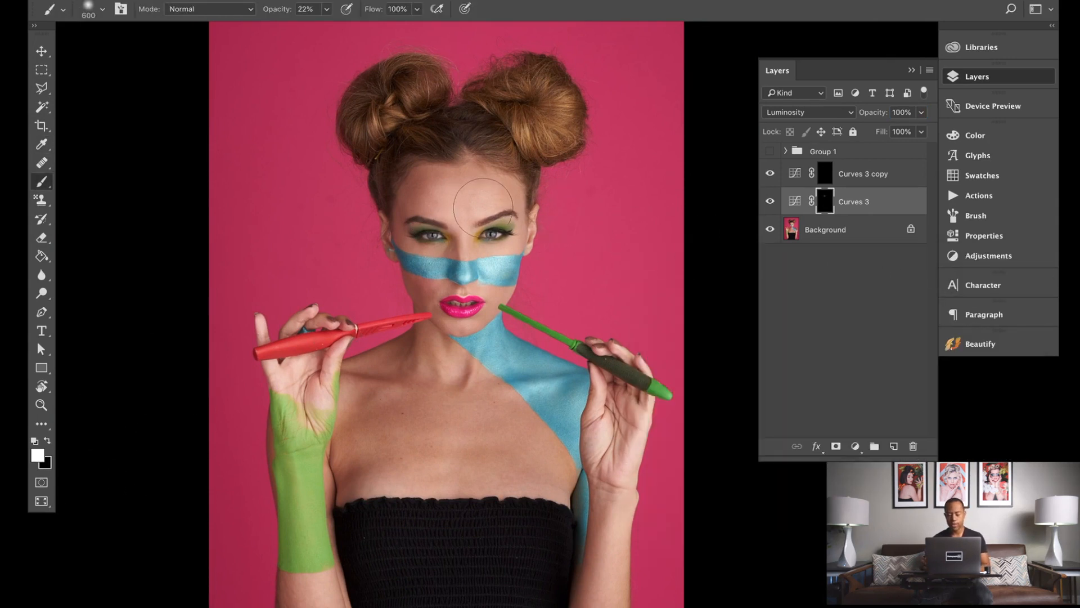
{"action": "key", "text": "bracketright"}
{"action": "key", "text": "bracketright"}
{"action": "key", "text": "bracketright"}
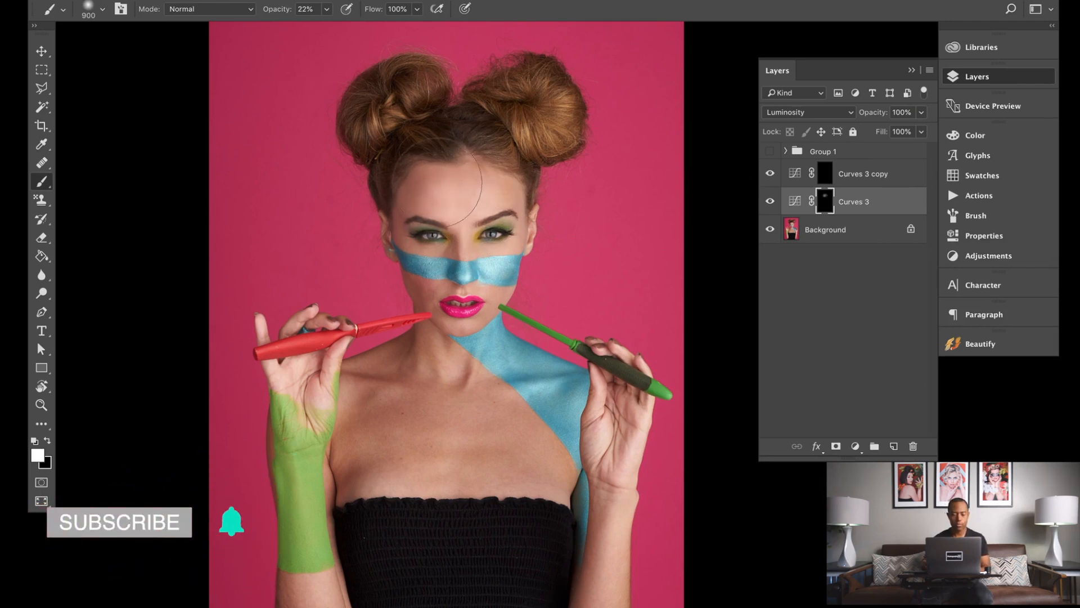
{"action": "key", "text": "bracketleft"}
{"action": "key", "text": "bracketleft"}
{"action": "key", "text": "bracketleft"}
{"action": "key", "text": "bracketleft"}
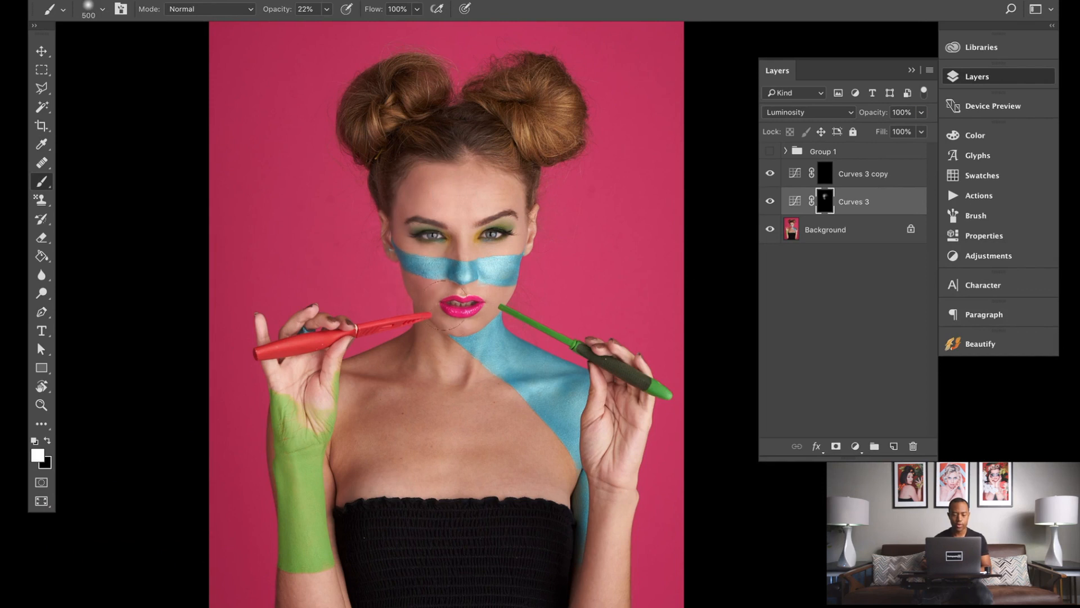
Step: Paint white at 22% opacity on the Curves 3 mask to brighten the face, neck and chest
{"action": "mouse_move", "coordinate": [434, 345]}
{"action": "left_mouse_down"}
{"action": "mouse_move", "coordinate": [453, 372]}
{"action": "mouse_move", "coordinate": [388, 369]}
{"action": "mouse_move", "coordinate": [393, 416]}
{"action": "mouse_move", "coordinate": [450, 467]}
{"action": "mouse_move", "coordinate": [471, 406]}
{"action": "mouse_move", "coordinate": [485, 414]}
{"action": "mouse_move", "coordinate": [544, 471]}
{"action": "mouse_move", "coordinate": [541, 507]}
{"action": "left_mouse_up"}
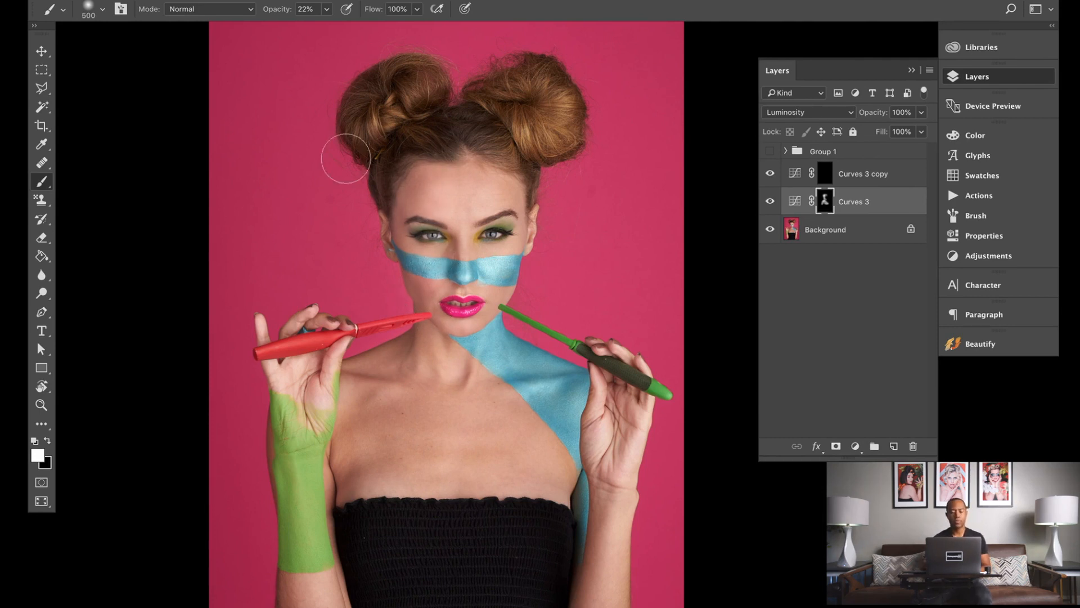
{"action": "left_click", "coordinate": [328, 8]}
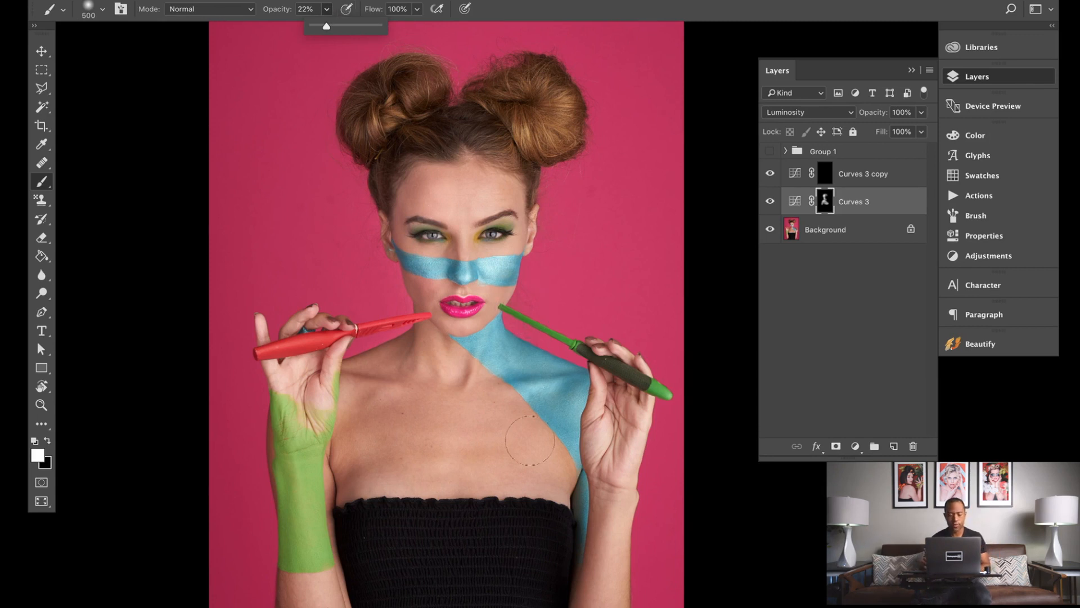
{"action": "left_click_drag", "start_coordinate": [514, 439], "coordinate": [499, 313]}
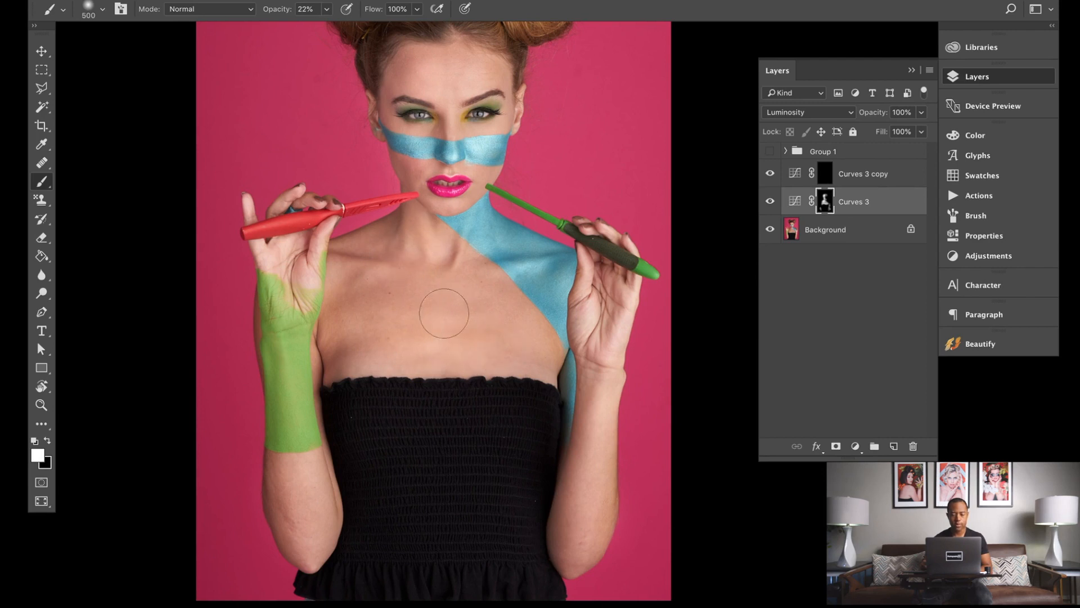
{"action": "left_click_drag", "start_coordinate": [430, 265], "coordinate": [437, 299]}
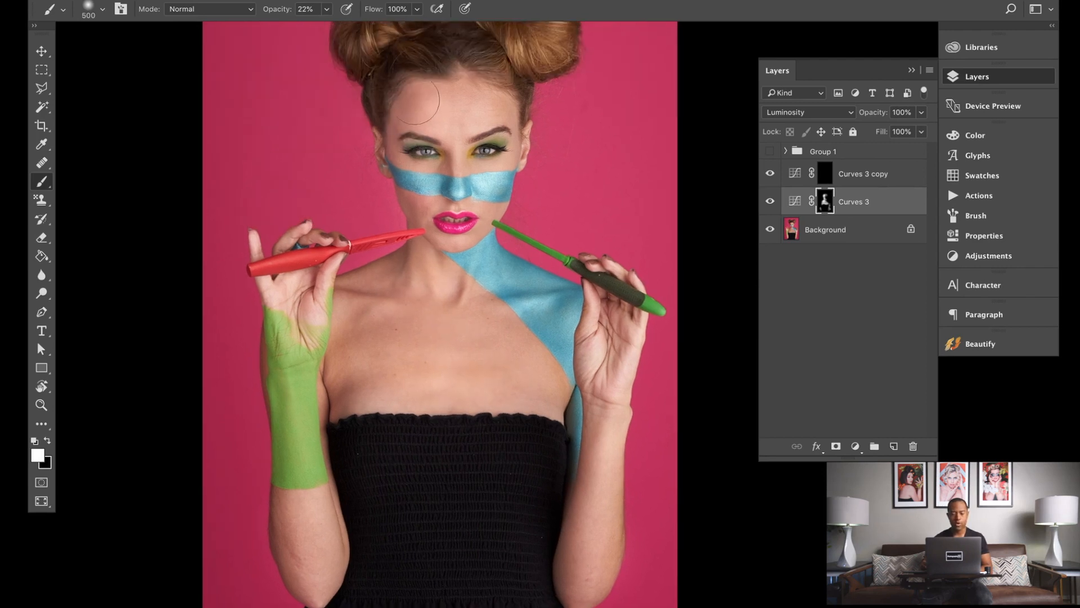
Step: Toggle the Curves 3 layer's visibility repeatedly to compare the brightening before and after
{"action": "left_click", "coordinate": [770, 202]}
{"action": "left_click", "coordinate": [770, 203]}
{"action": "left_click", "coordinate": [771, 202]}
{"action": "left_click", "coordinate": [771, 203]}
{"action": "left_click", "coordinate": [770, 202]}
{"action": "left_click", "coordinate": [770, 203]}
{"action": "left_click", "coordinate": [770, 202]}
{"action": "left_click", "coordinate": [770, 202]}
{"action": "left_click", "coordinate": [771, 205]}
{"action": "left_click", "coordinate": [771, 205]}
{"action": "left_click", "coordinate": [770, 203]}
{"action": "left_click", "coordinate": [770, 204]}
{"action": "left_click", "coordinate": [770, 213]}
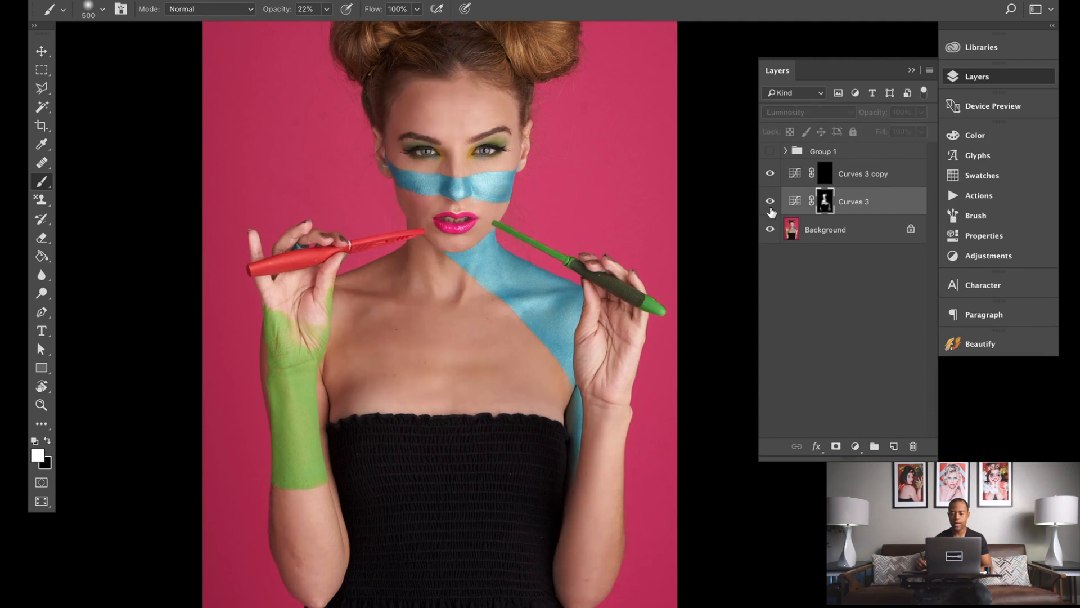
{"action": "left_click", "coordinate": [770, 214]}
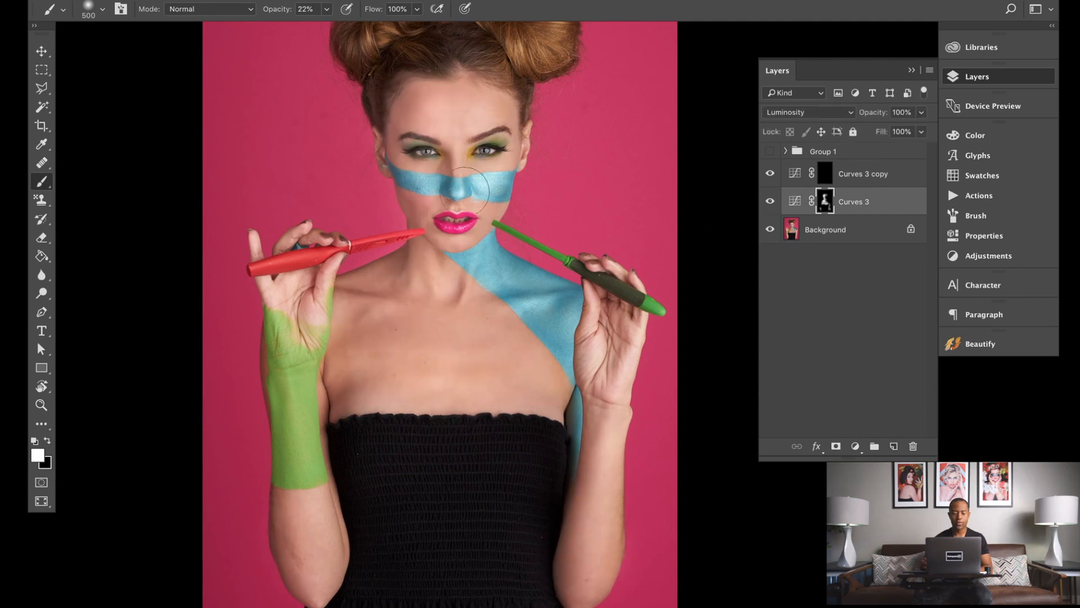
{"action": "left_click", "coordinate": [770, 203]}
{"action": "left_click", "coordinate": [770, 203]}
{"action": "key", "text": "e"}
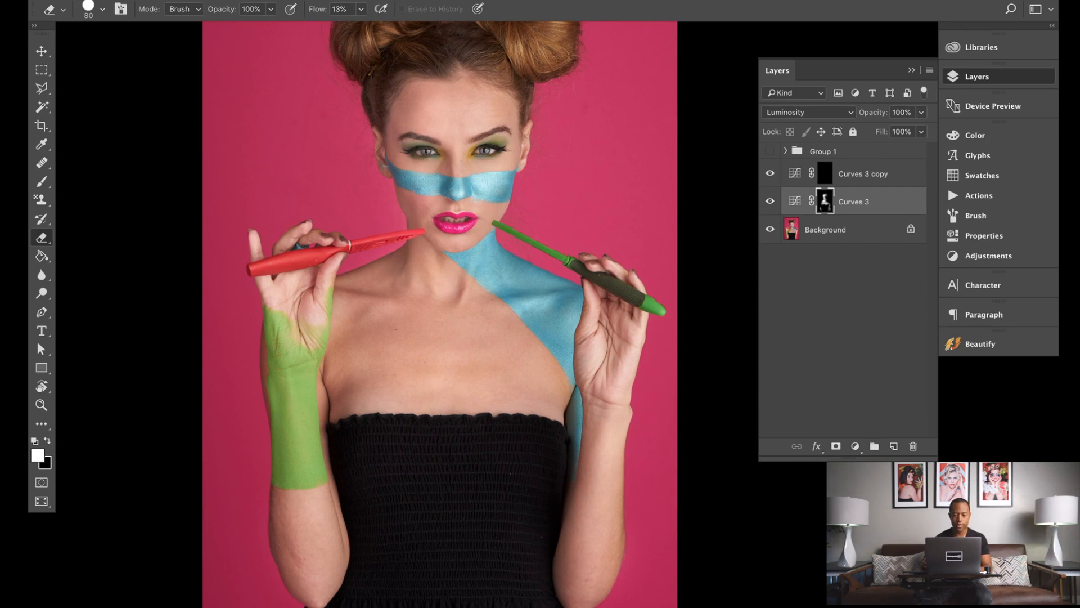
{"action": "left_click", "coordinate": [770, 201]}
{"action": "left_click", "coordinate": [770, 202]}
{"action": "left_click", "coordinate": [770, 202]}
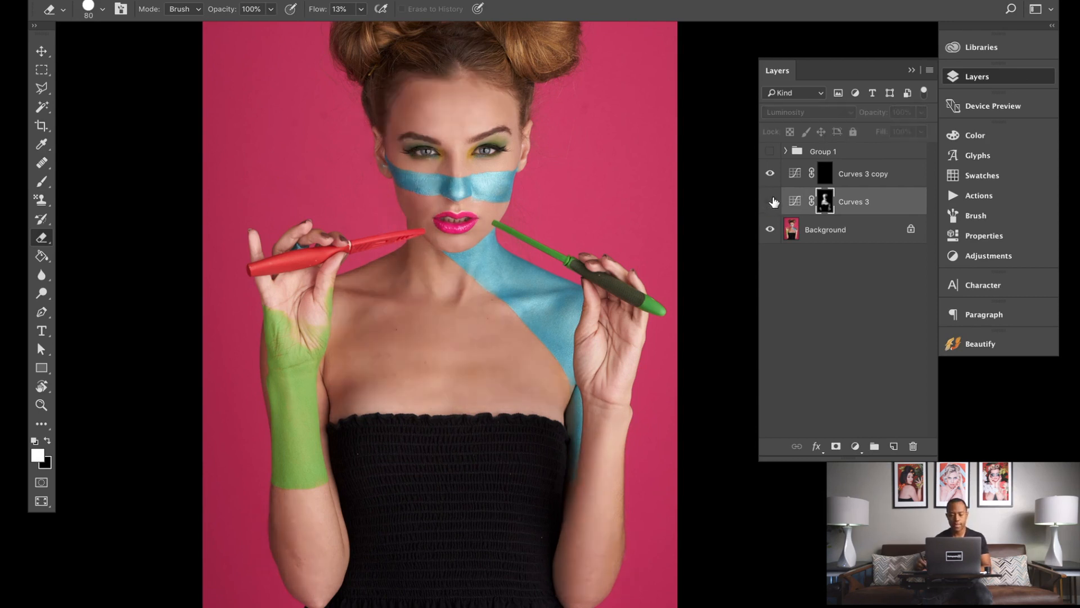
{"action": "left_click", "coordinate": [770, 202]}
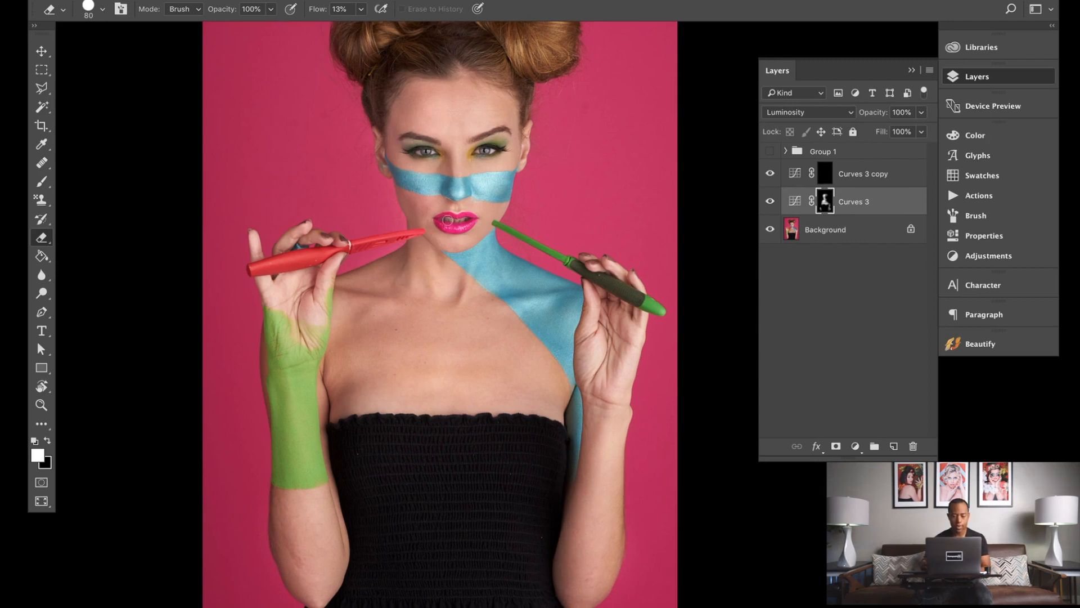
{"action": "left_click", "coordinate": [771, 202]}
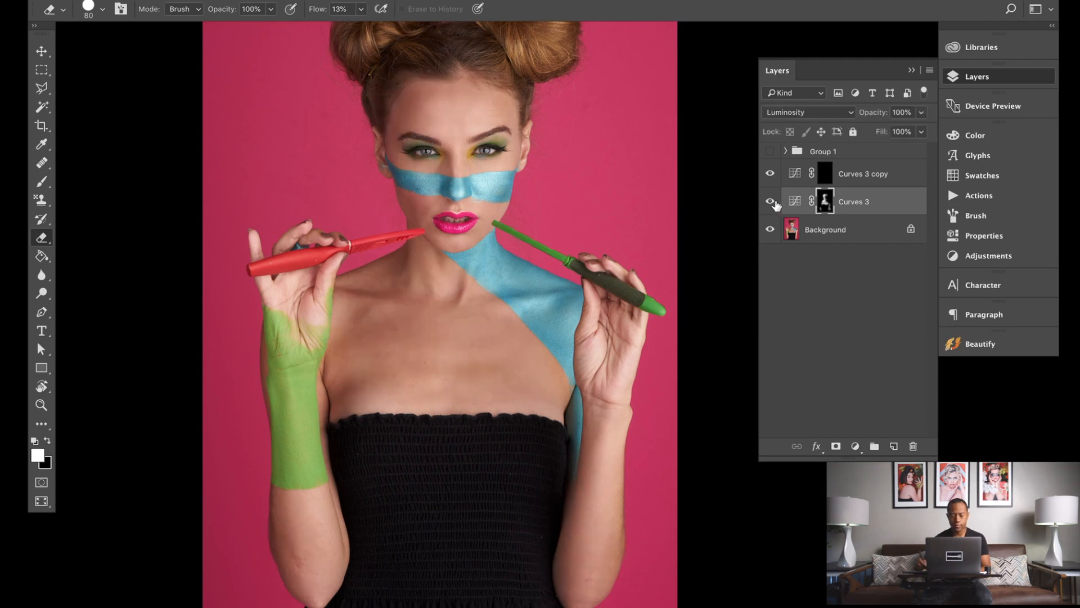
{"action": "left_click", "coordinate": [771, 202]}
{"action": "left_click", "coordinate": [770, 202]}
{"action": "left_click", "coordinate": [770, 202]}
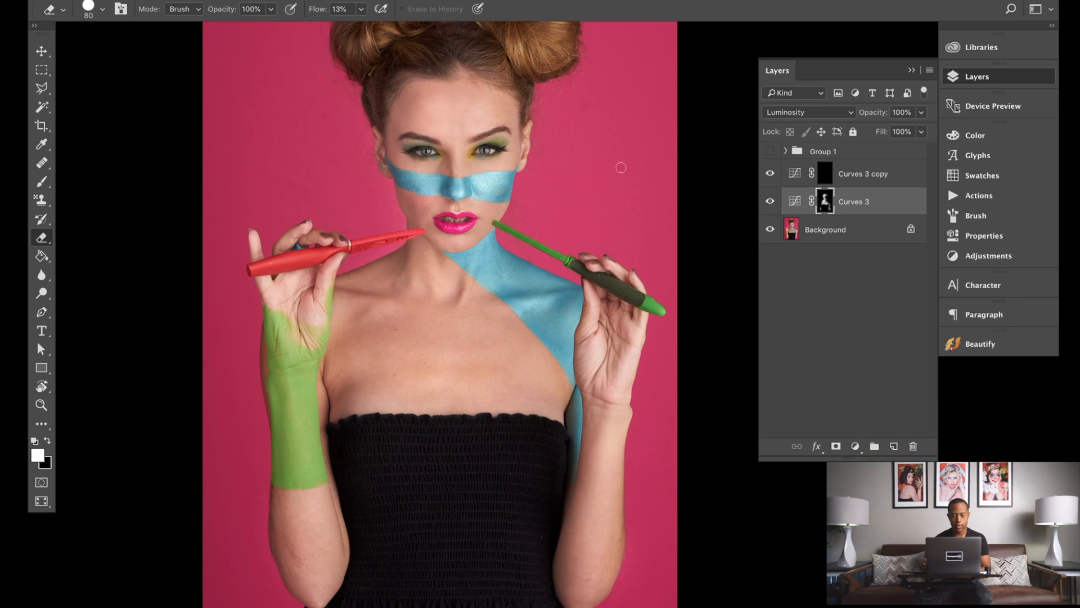
{"action": "left_click", "coordinate": [771, 202]}
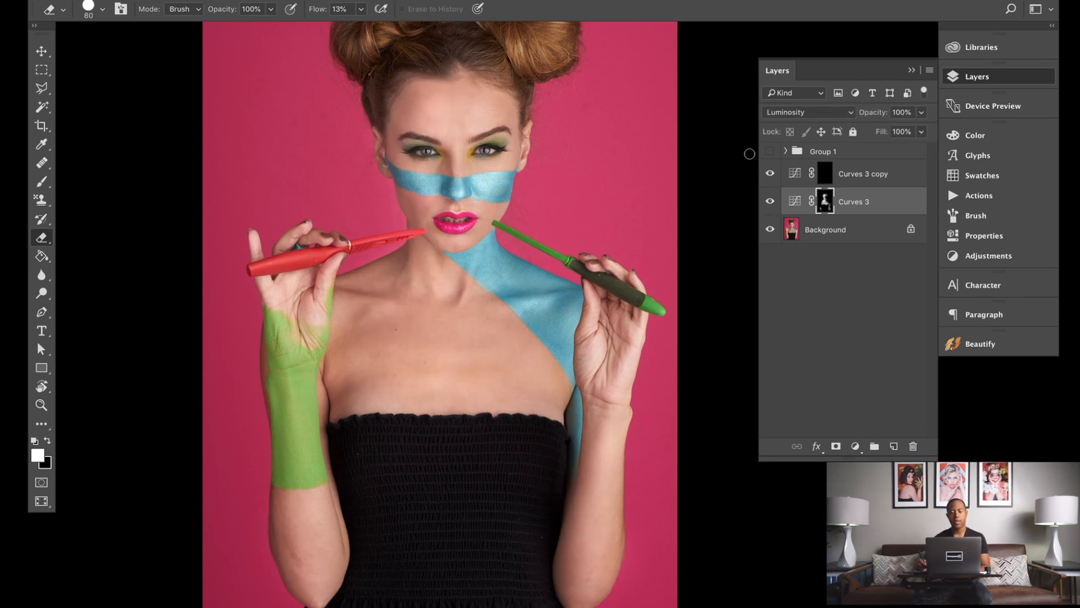
Step: Select the Curves 3 copy mask and paint darkening onto it with the 500 px Brush
{"action": "left_click", "coordinate": [826, 175]}
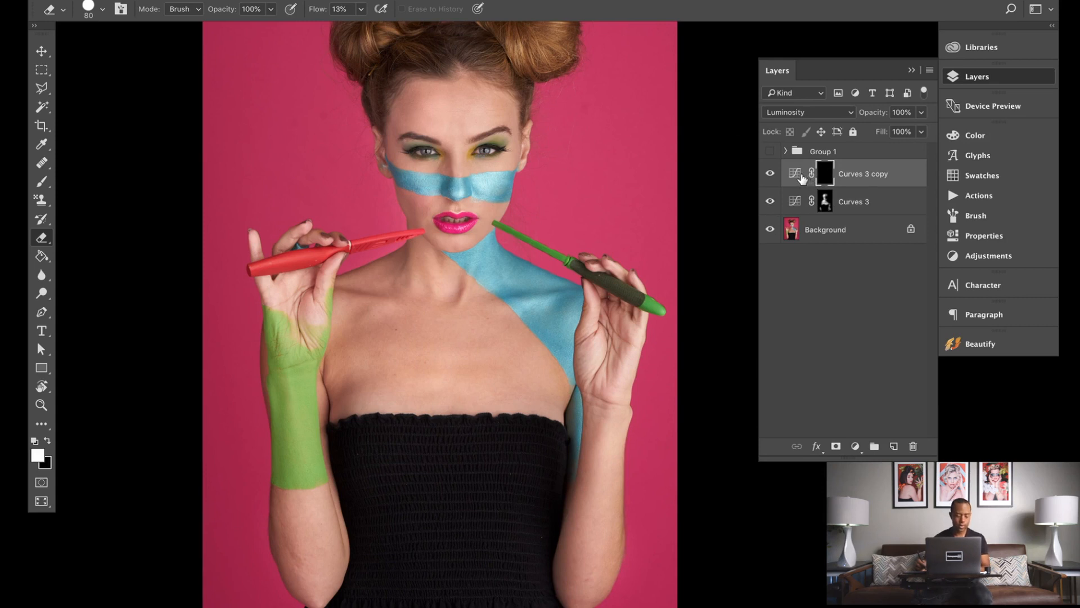
{"action": "left_click", "coordinate": [42, 182]}
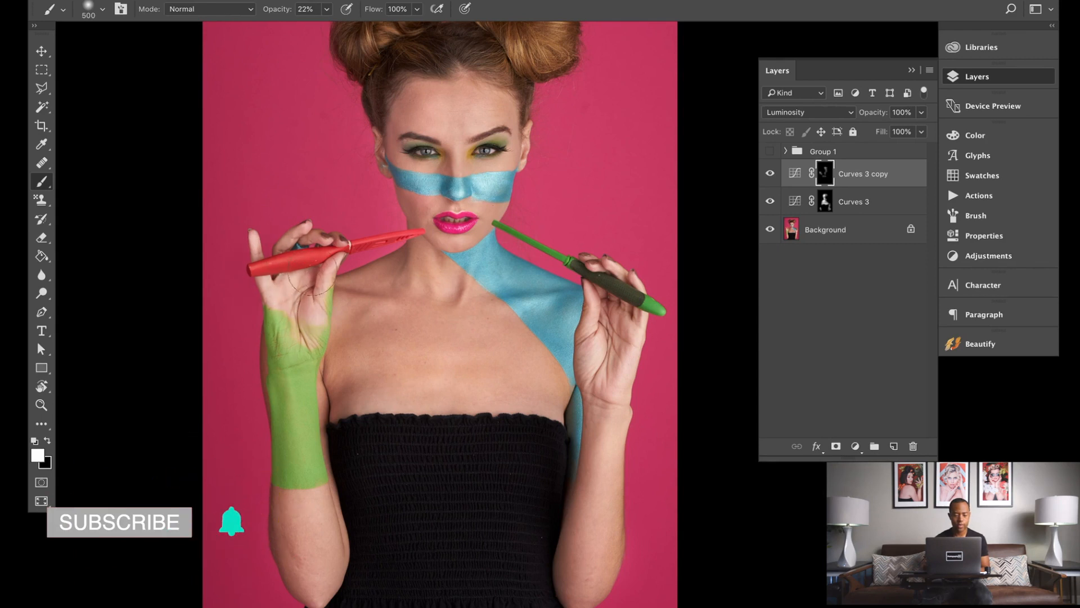
{"action": "key", "text": "bracketleft"}
{"action": "key", "text": "bracketleft"}
{"action": "key", "text": "bracketleft"}
{"action": "key", "text": "bracketleft"}
{"action": "key", "text": "bracketleft"}
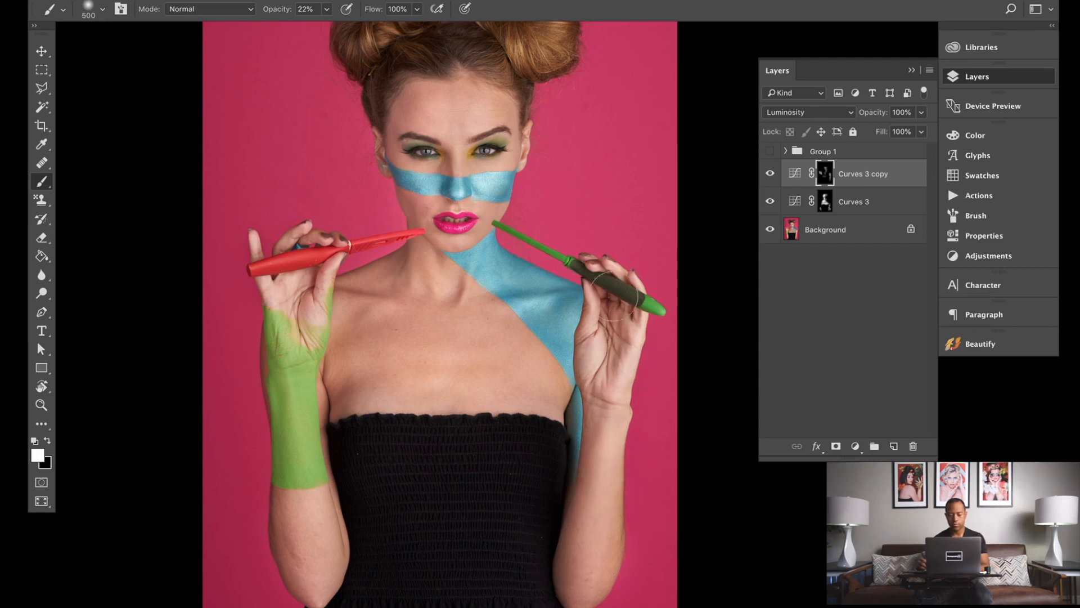
Step: Toggle the Curves 3 copy layer's visibility repeatedly to compare the darkening before and after
{"action": "left_click", "coordinate": [774, 173]}
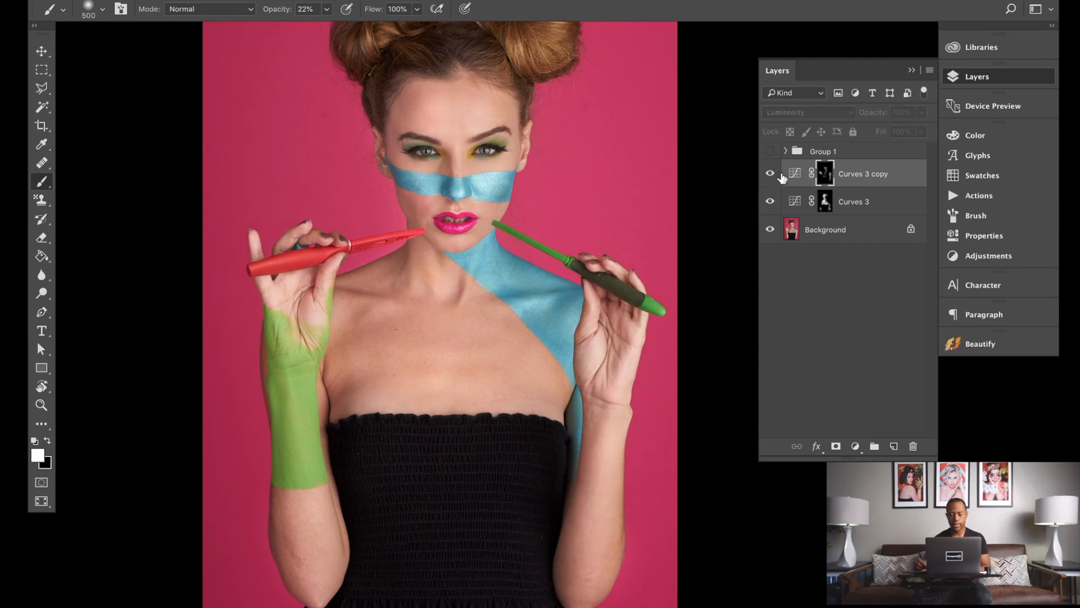
{"action": "left_click", "coordinate": [776, 174]}
{"action": "left_click", "coordinate": [783, 174]}
{"action": "left_click", "coordinate": [772, 174]}
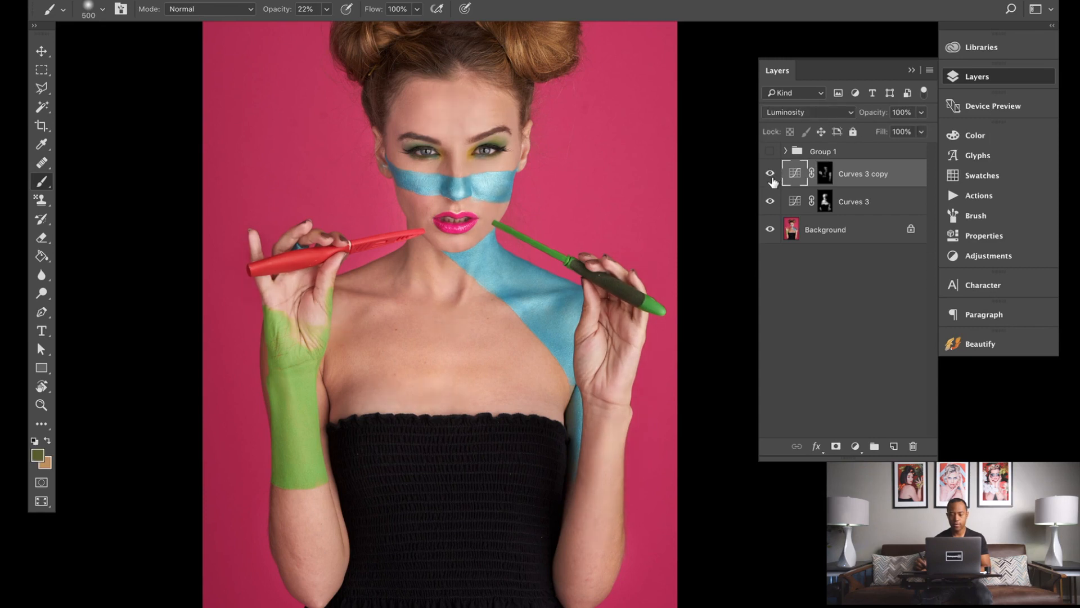
{"action": "left_click", "coordinate": [770, 174]}
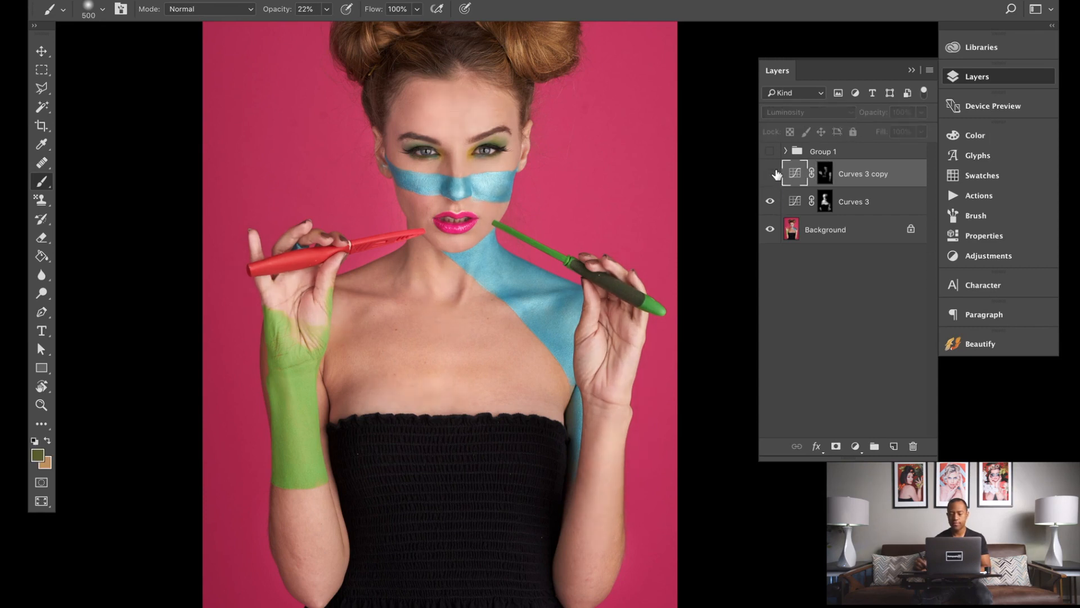
{"action": "left_click", "coordinate": [772, 174]}
{"action": "left_click", "coordinate": [771, 184]}
{"action": "left_click", "coordinate": [771, 184]}
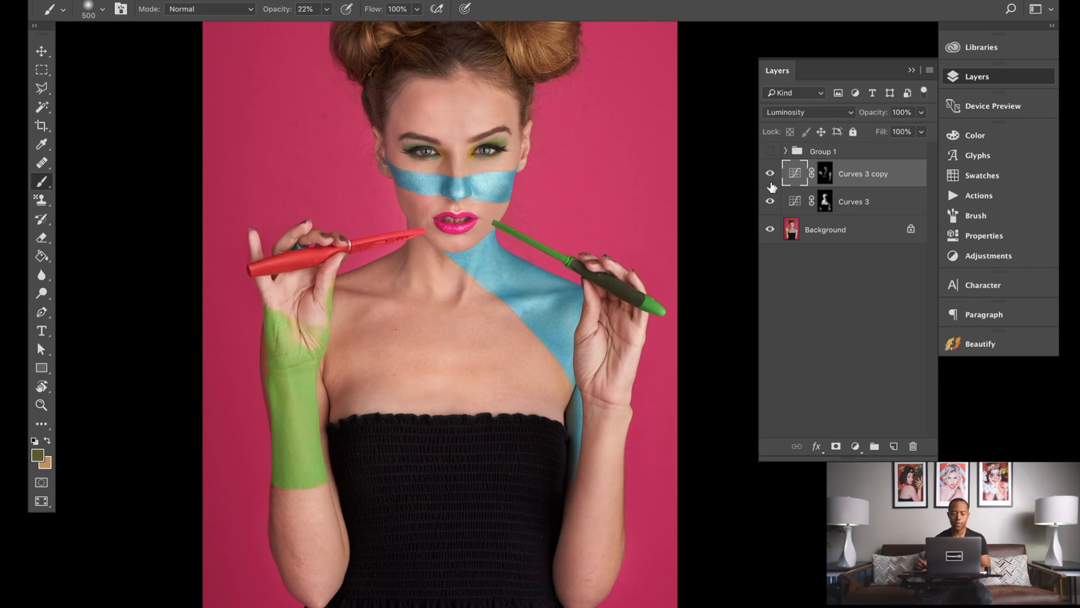
{"action": "left_click", "coordinate": [771, 176]}
Step: Group the Curves 3 and Curves 3 copy layers into a new group and expand it
{"action": "left_click", "coordinate": [871, 204], "text": "shift"}
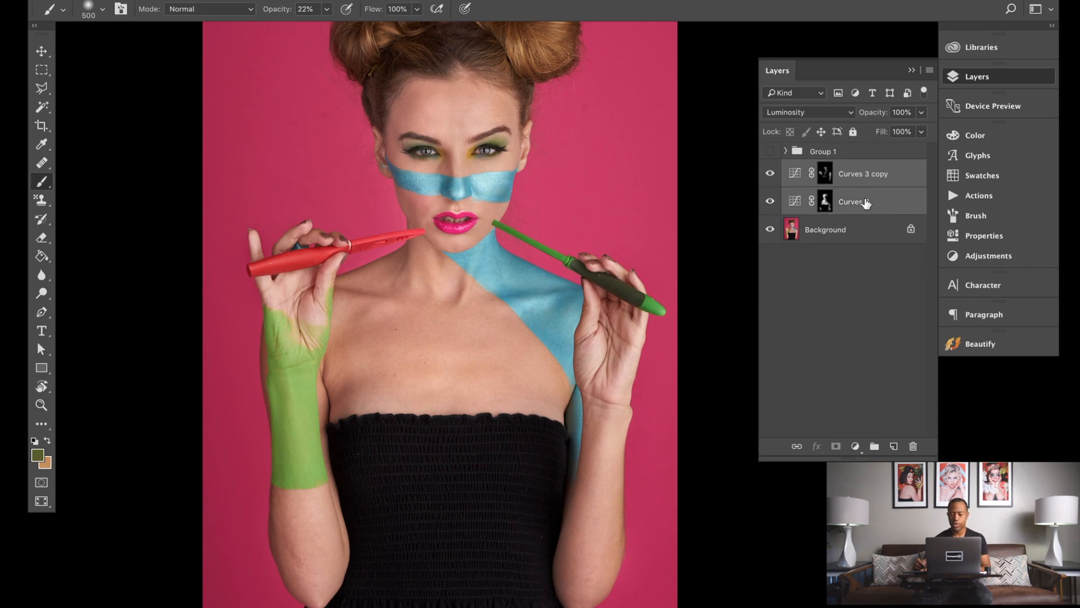
{"action": "left_click", "coordinate": [875, 447]}
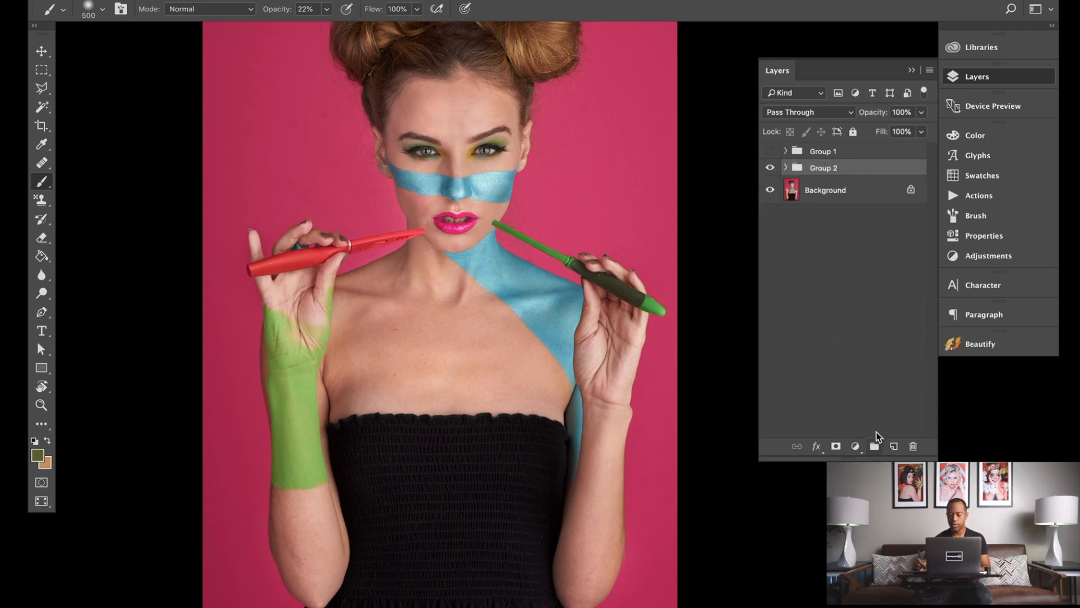
{"action": "left_click", "coordinate": [786, 168]}
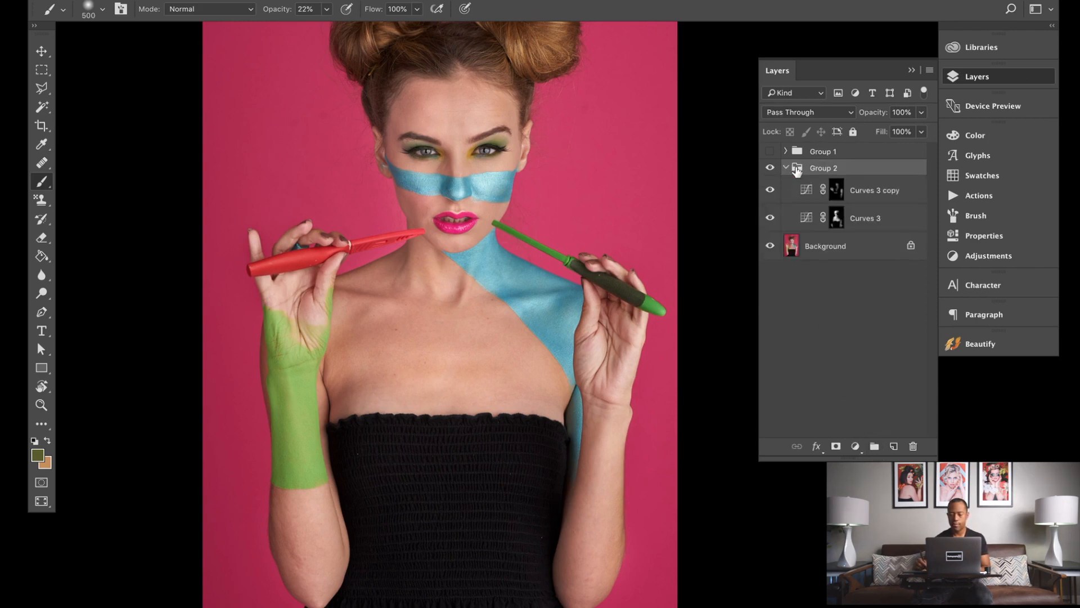
Step: Add a Curves layer above Curves 3 copy with its point raised to input 105, output 135, and delete its mask
{"action": "left_click", "coordinate": [873, 194]}
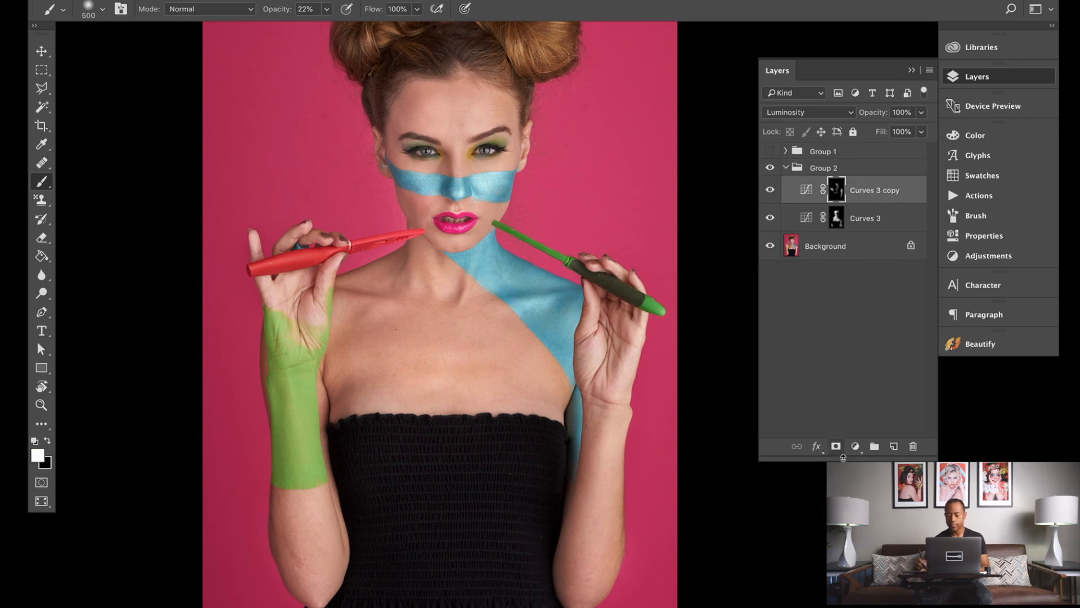
{"action": "left_click", "coordinate": [864, 445]}
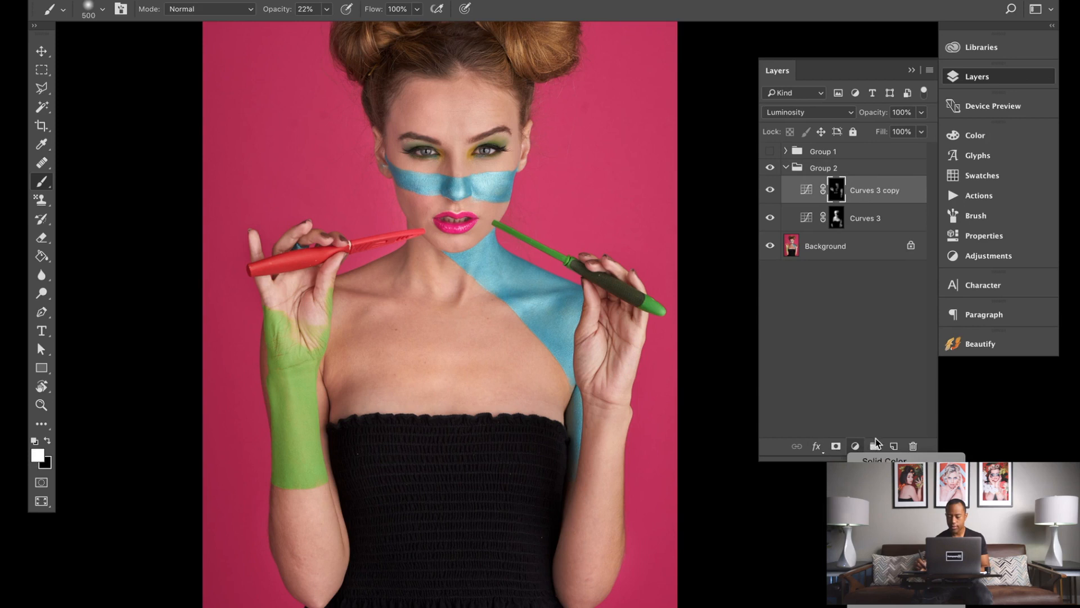
{"action": "left_click", "coordinate": [878, 538]}
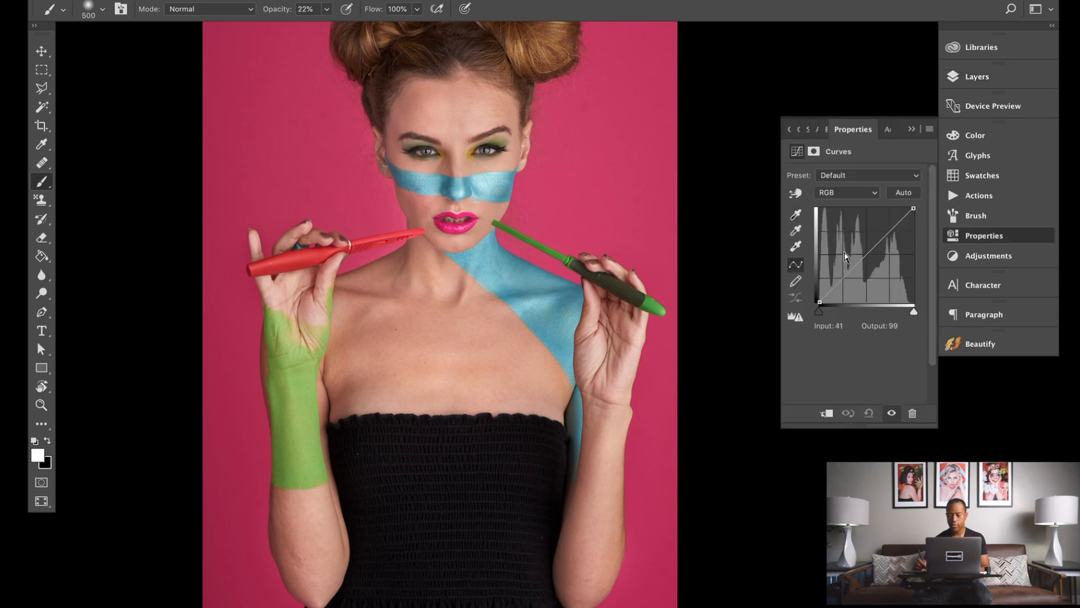
{"action": "left_click_drag", "start_coordinate": [863, 257], "coordinate": [858, 251]}
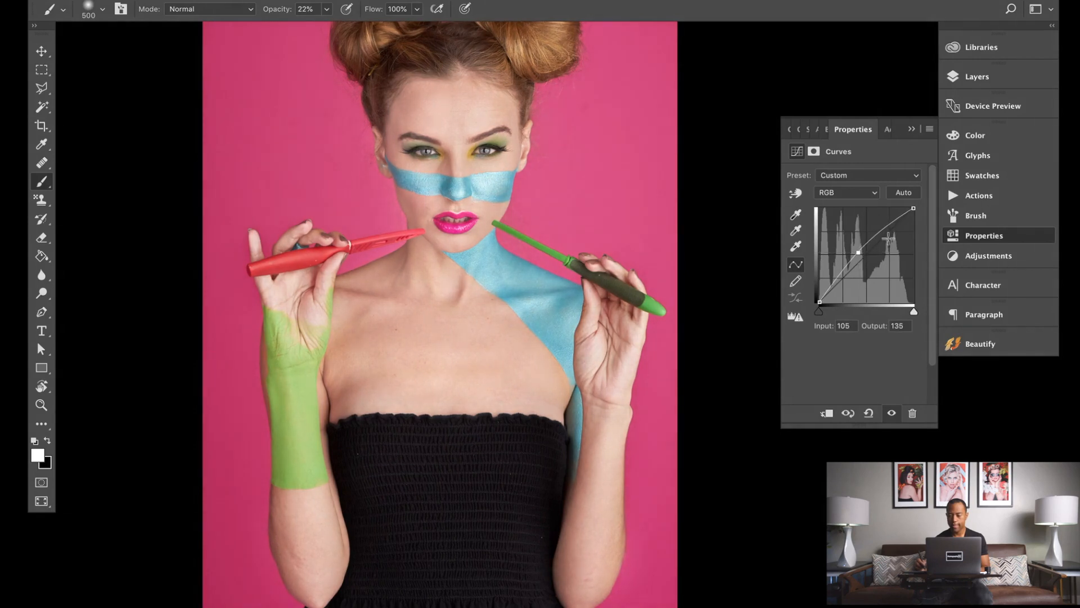
{"action": "left_click", "coordinate": [978, 78]}
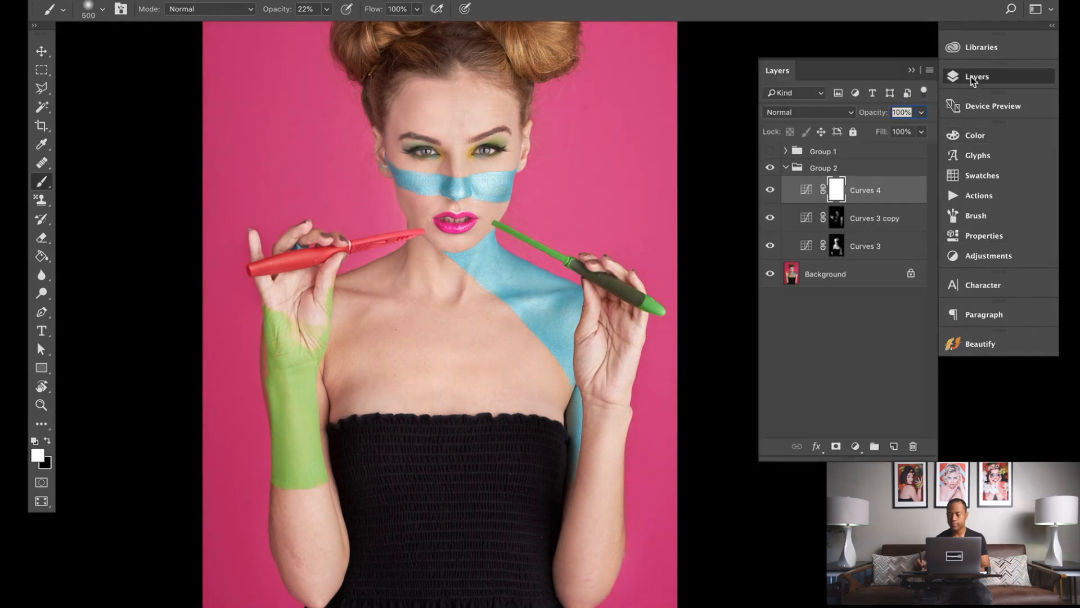
{"action": "right_click", "coordinate": [839, 194]}
{"action": "left_click", "coordinate": [889, 216]}
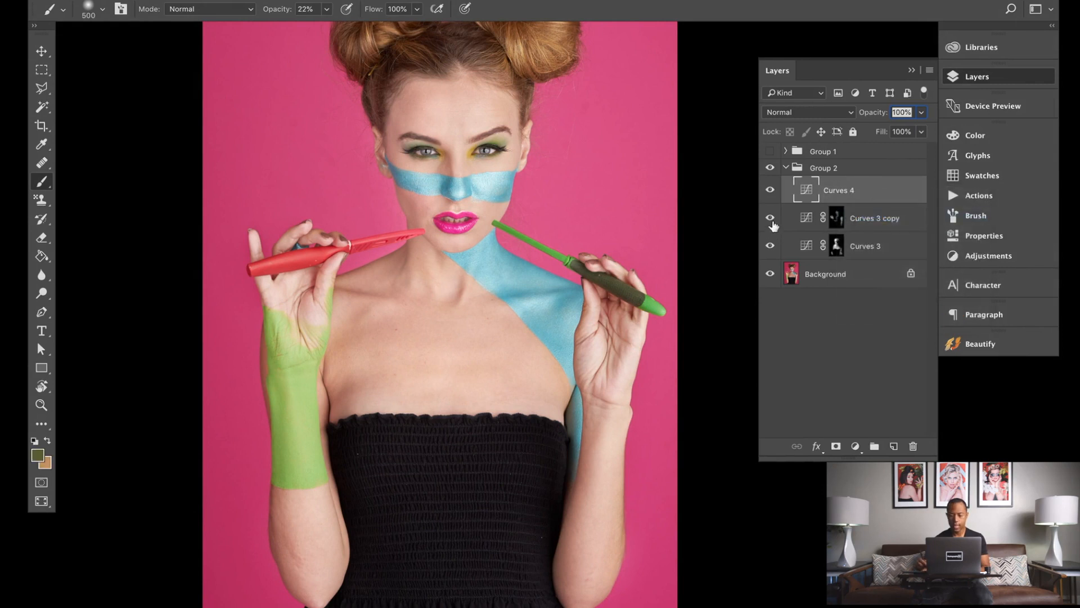
Step: Add a black mask to the Curves 4 layer and paint brightening onto it with the Brush
{"action": "left_click", "coordinate": [836, 446], "text": "alt"}
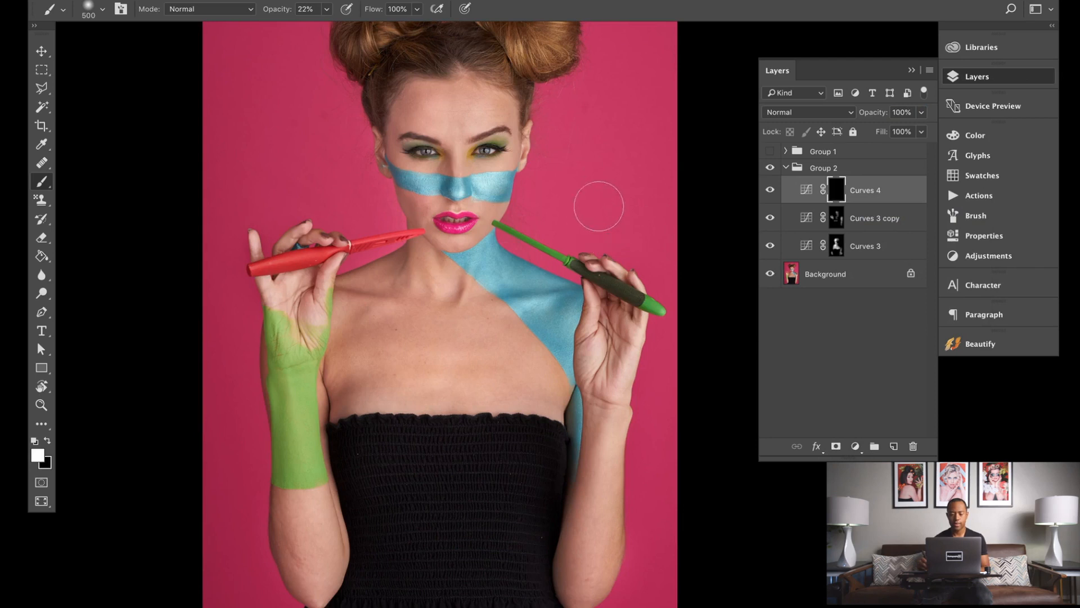
{"action": "scroll", "coordinate": [547, 207], "scroll_direction": "down", "scroll_amount": 2}
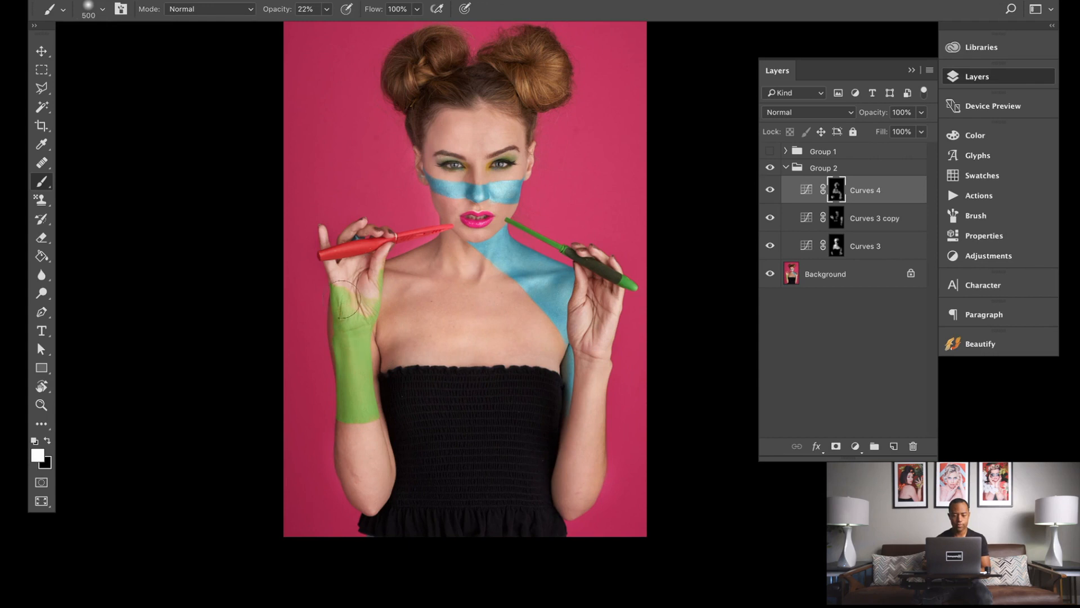
Step: Collapse Group 2 and toggle its visibility repeatedly to compare the whole dodge and burn before and after
{"action": "left_click", "coordinate": [786, 169]}
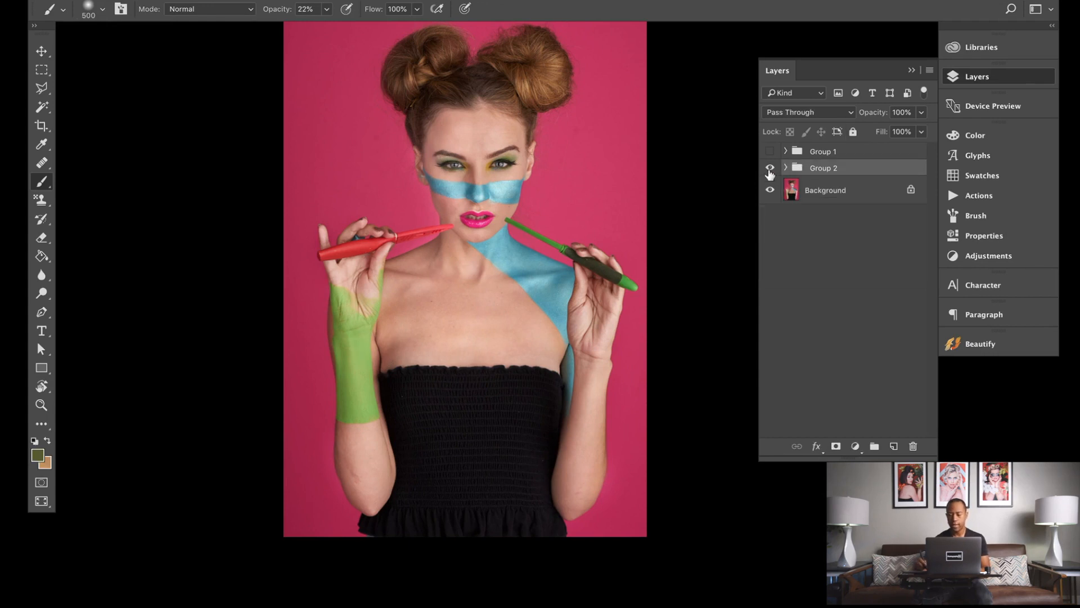
{"action": "left_click", "coordinate": [769, 167]}
{"action": "left_click", "coordinate": [769, 168]}
{"action": "left_click", "coordinate": [770, 167]}
{"action": "left_click", "coordinate": [770, 168]}
{"action": "left_click", "coordinate": [770, 168]}
{"action": "left_click", "coordinate": [771, 168]}
{"action": "left_click", "coordinate": [771, 168]}
{"action": "left_click", "coordinate": [772, 168]}
{"action": "left_click", "coordinate": [772, 168]}
{"action": "left_click", "coordinate": [772, 168]}
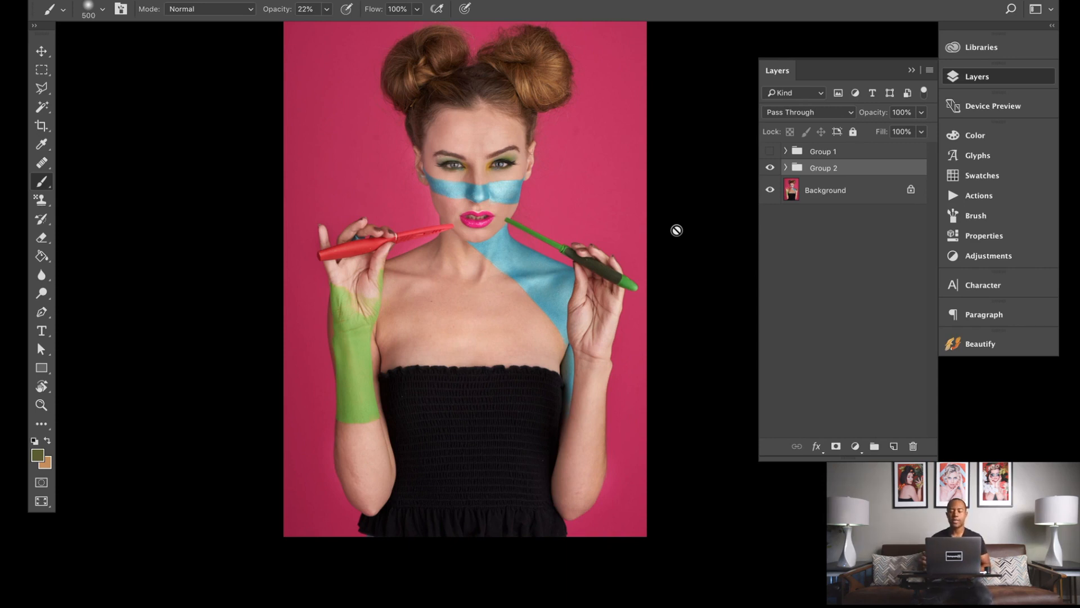
Step: Expand Group 2 and toggle the group's visibility off and on once more to compare
{"action": "left_click", "coordinate": [786, 168]}
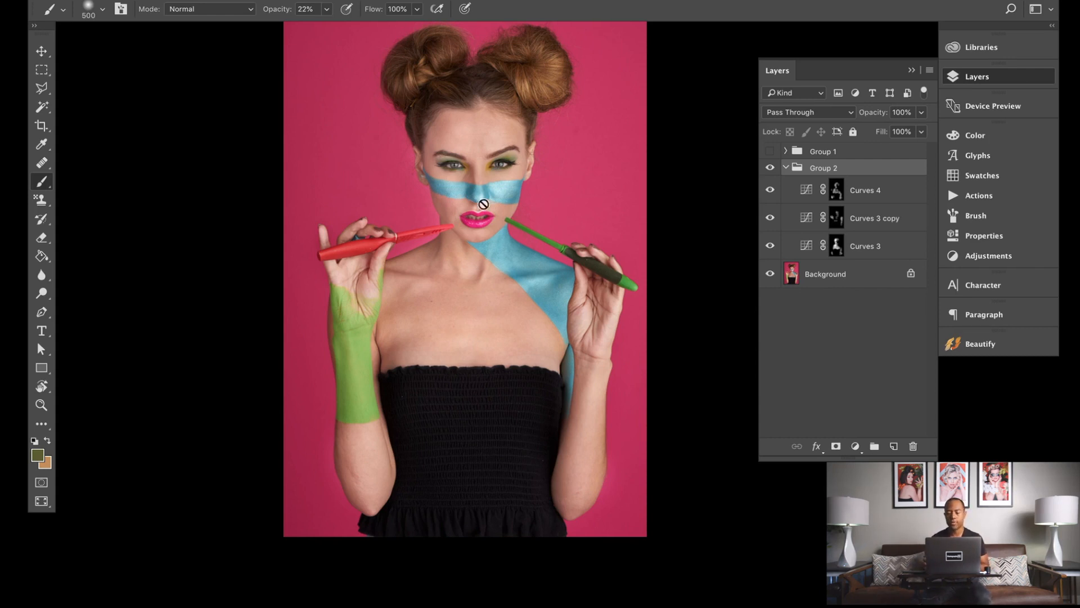
{"action": "left_click", "coordinate": [769, 167]}
{"action": "left_click", "coordinate": [770, 168]}
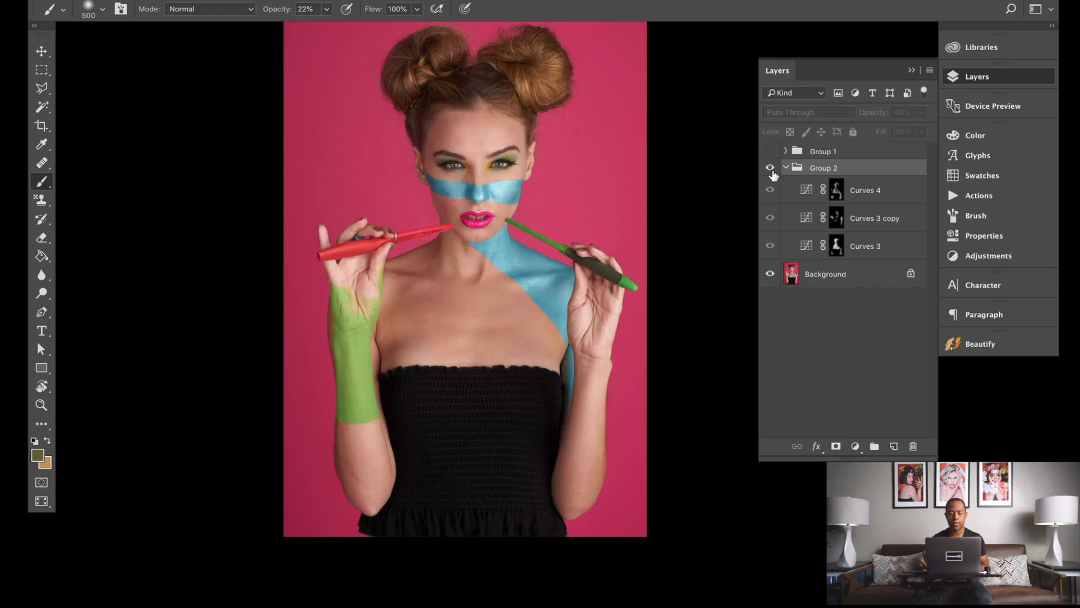
{"action": "left_click", "coordinate": [771, 168]}
{"action": "left_click", "coordinate": [771, 168]}
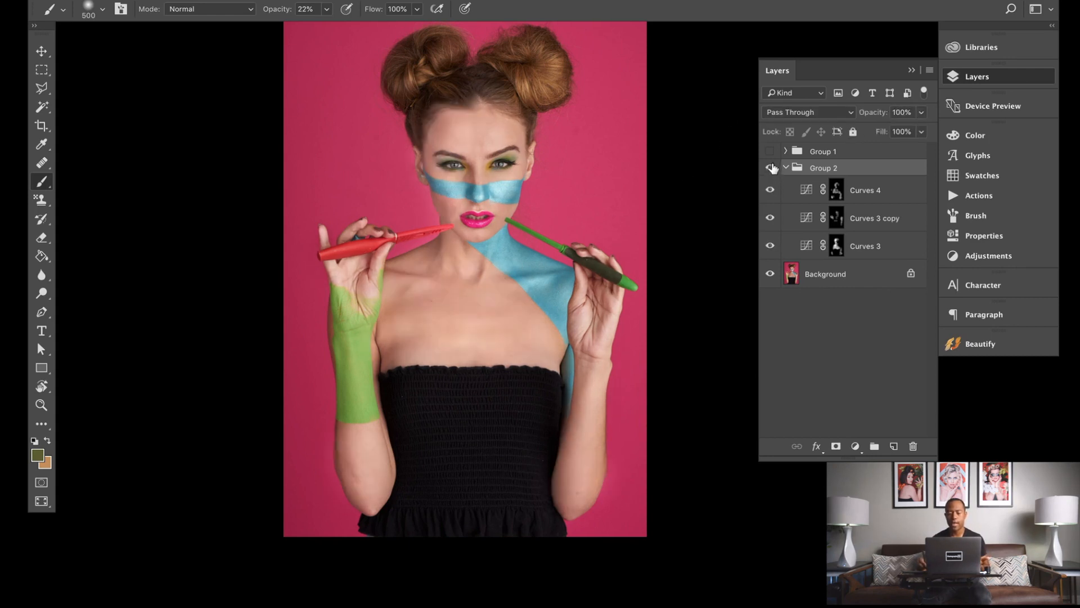